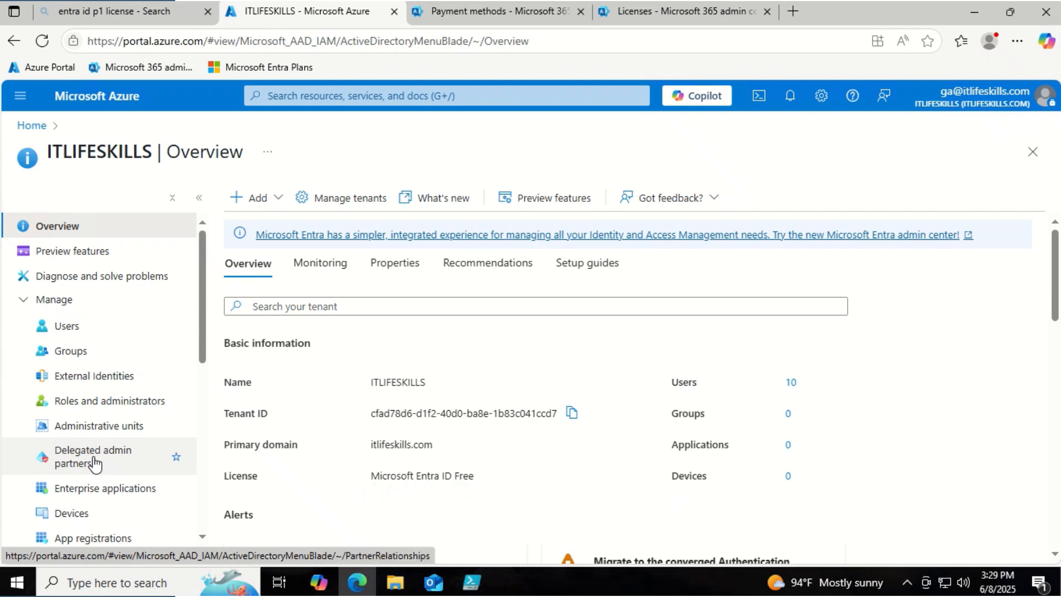
- Scroll the Entra ID left menu down toward Licenses on the ITLIFESKILLS overview
scroll(94, 463, "down", 4)
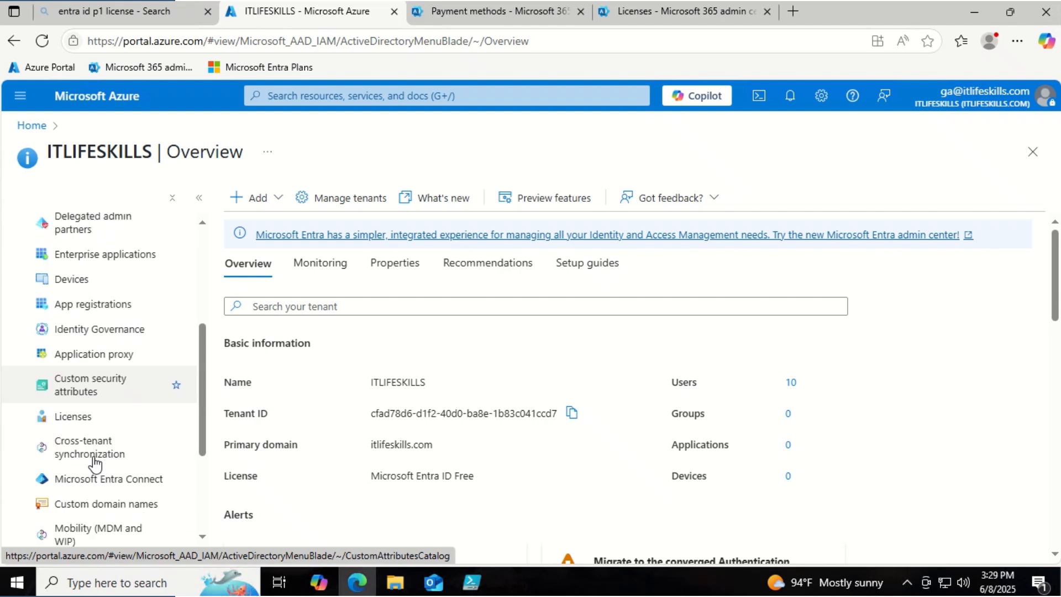
- Open the tenant's Licenses page and choose to try Microsoft Entra ID P2
left_click(81, 420)
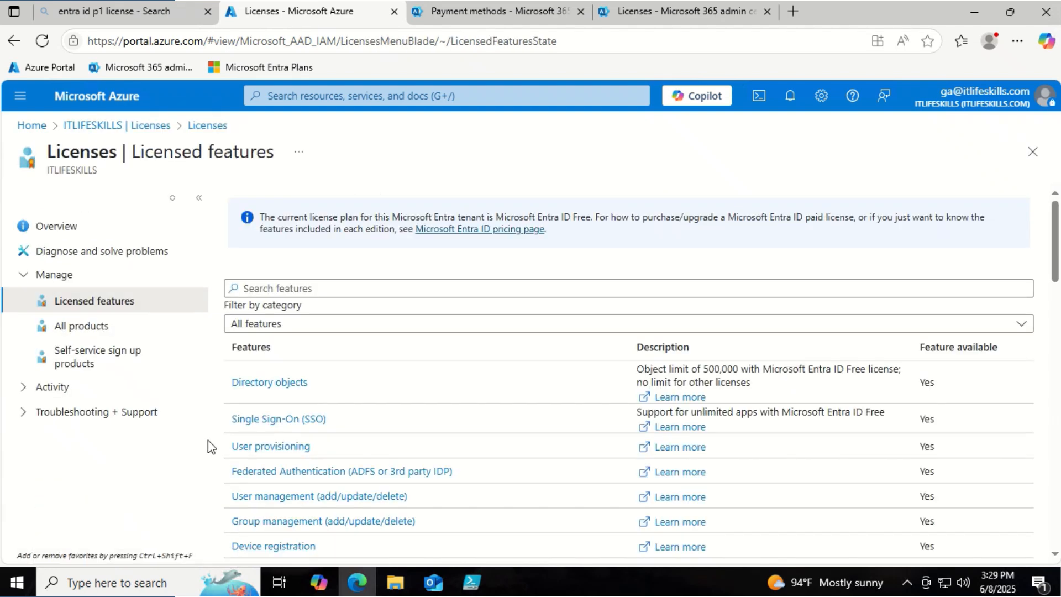
scroll(755, 428, "down", 7)
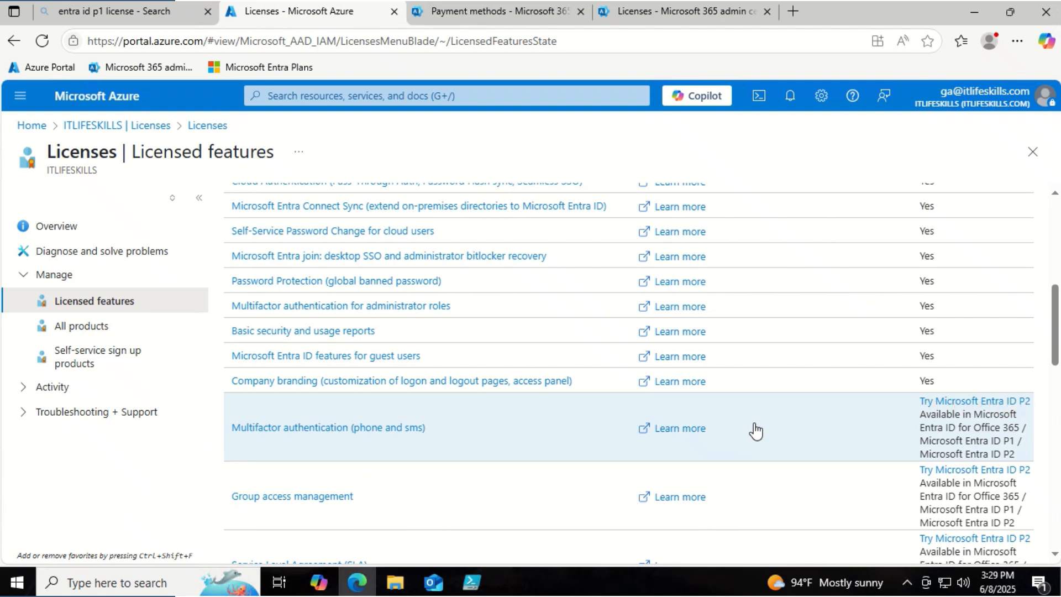
left_click(961, 403)
scroll(926, 409, "down", 3)
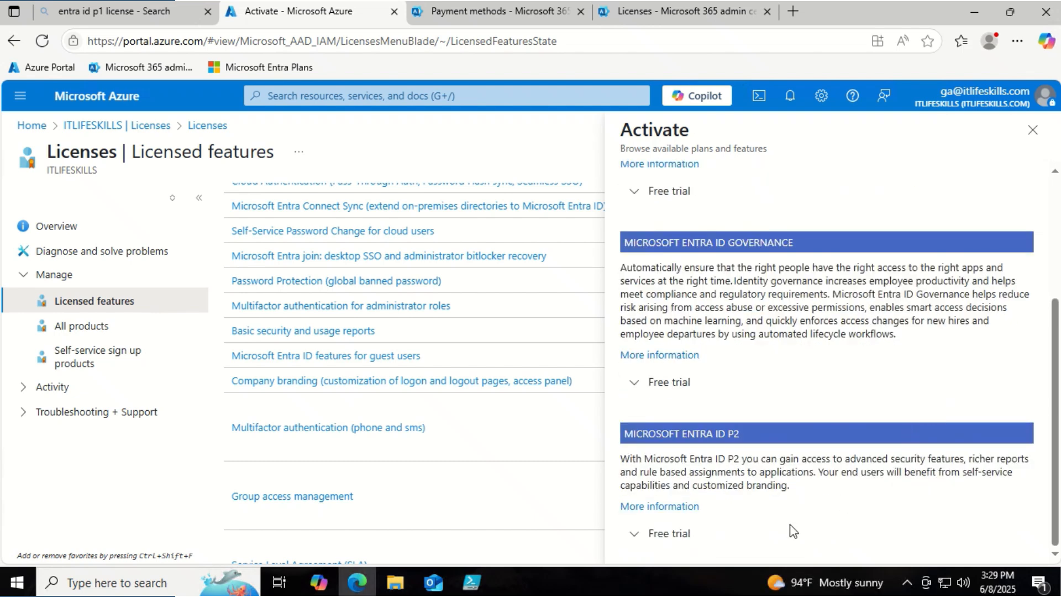
- Expand the Microsoft Entra ID P2 free trial terms and activate the trial
left_click(690, 536)
scroll(762, 504, "down", 3)
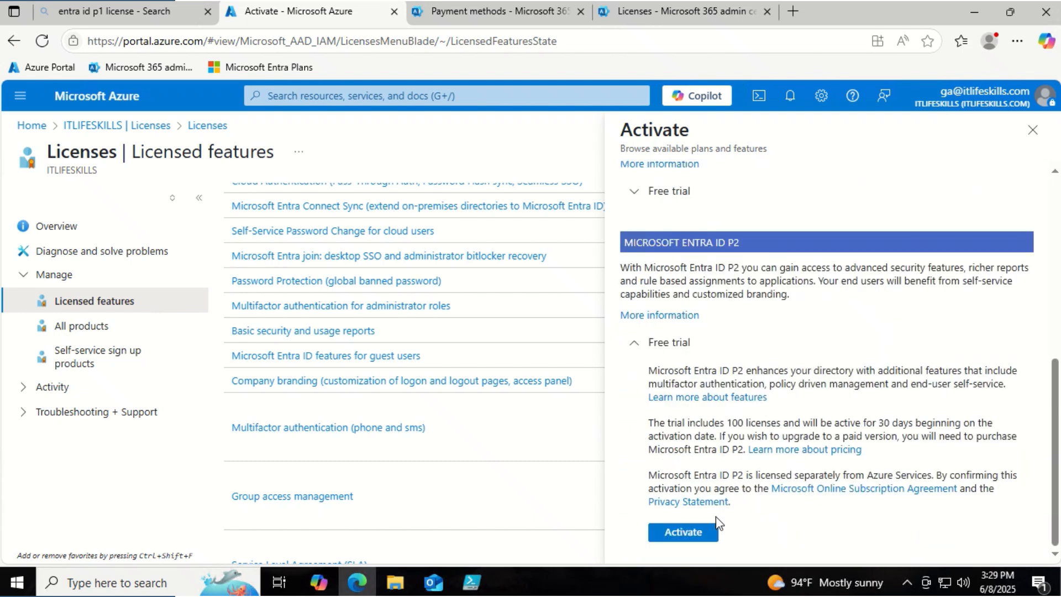
left_click(688, 529)
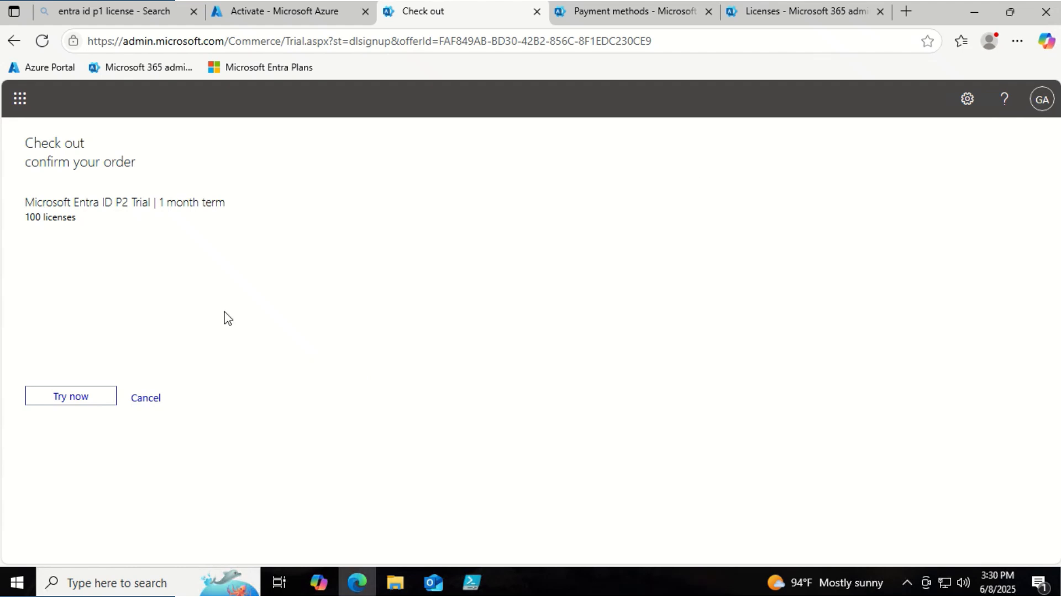
- Confirm the one-month, 100-license Microsoft Entra ID P2 Trial order with Try now
left_click(76, 409)
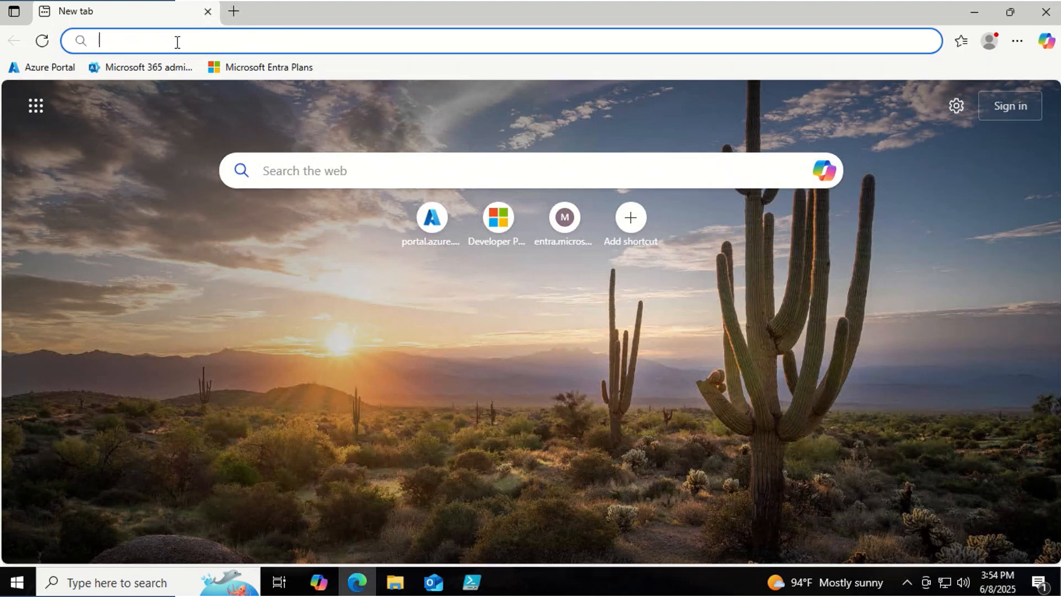
- Go to admin.microsoft.com and open Microsoft Entra ID P2 under Billing > Licenses
type("https://admin.microsoft.com/")
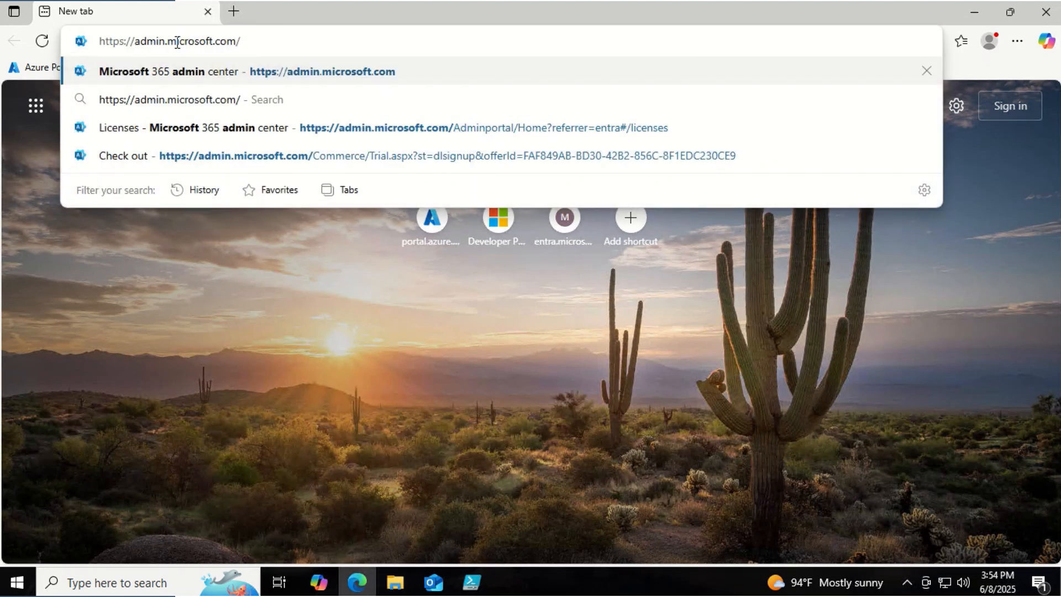
key("Return")
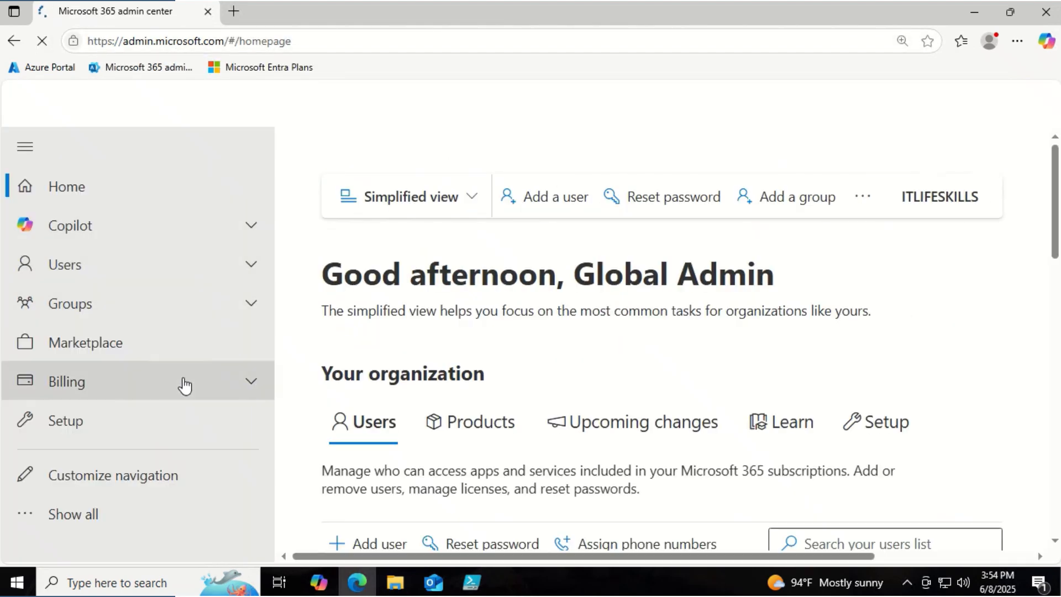
left_click(250, 390)
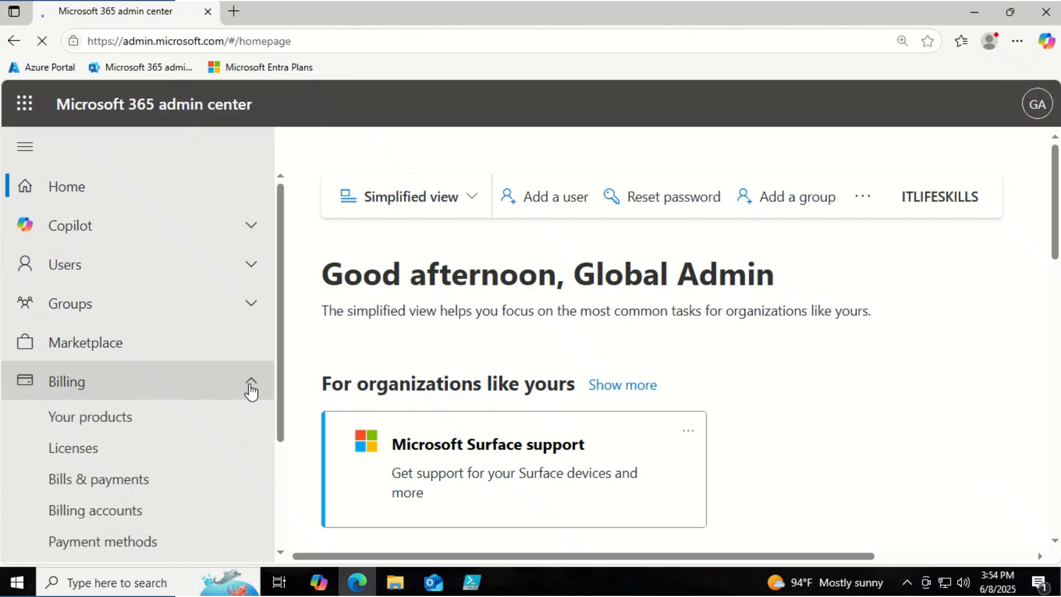
left_click(58, 446)
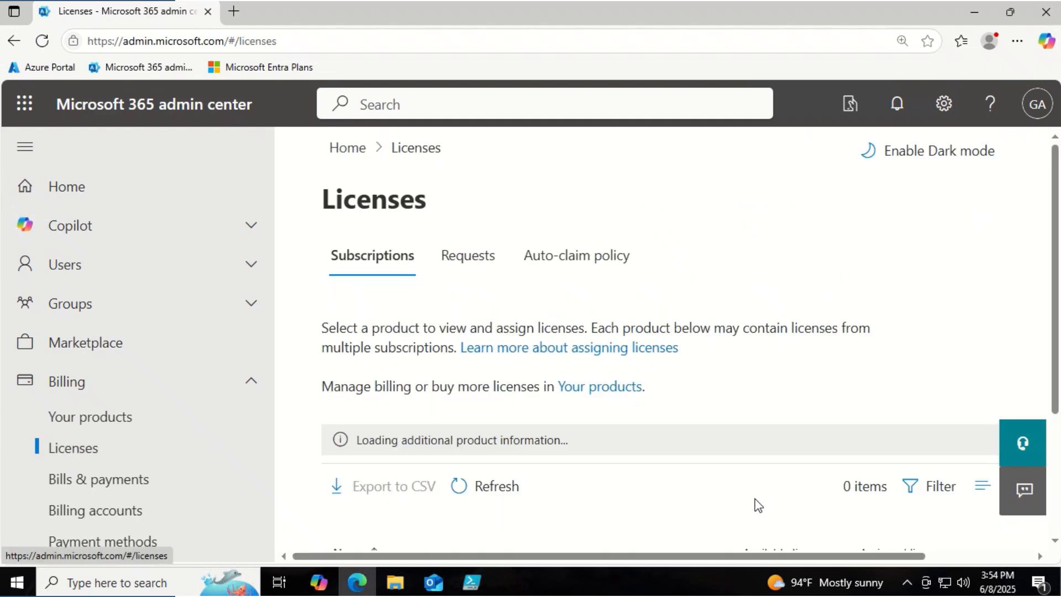
scroll(756, 504, "down", 3)
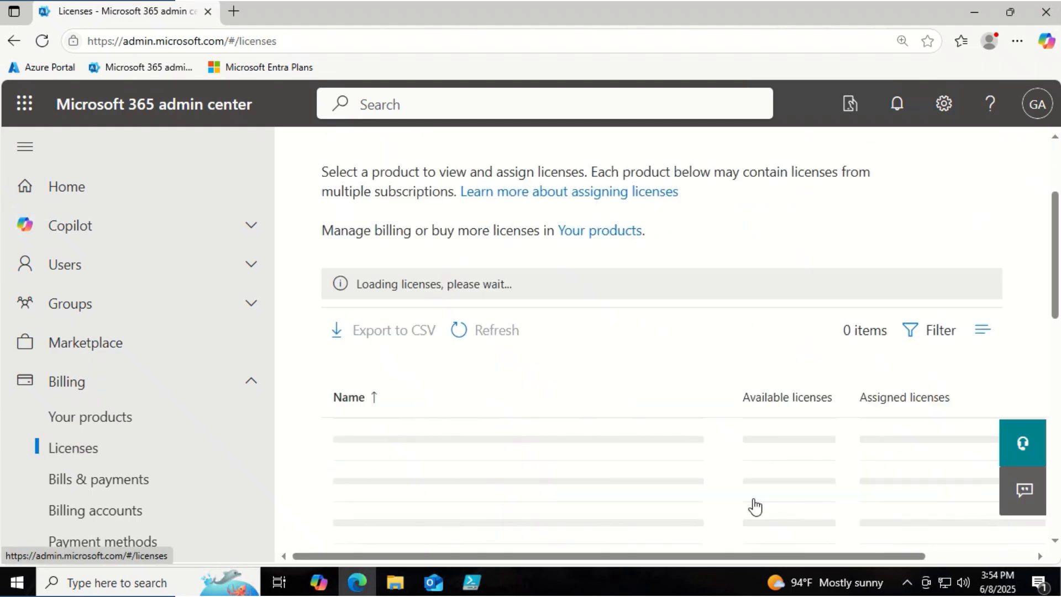
left_click(474, 484)
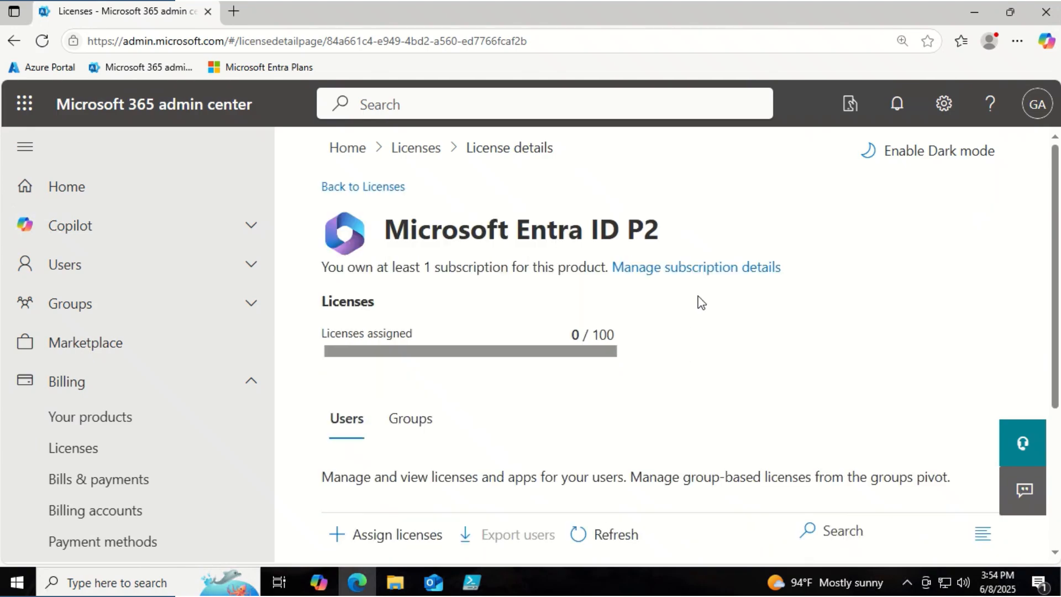
- View the Entra ID P2 subscription via 'Manage subscription details' in Your products
left_click(700, 268)
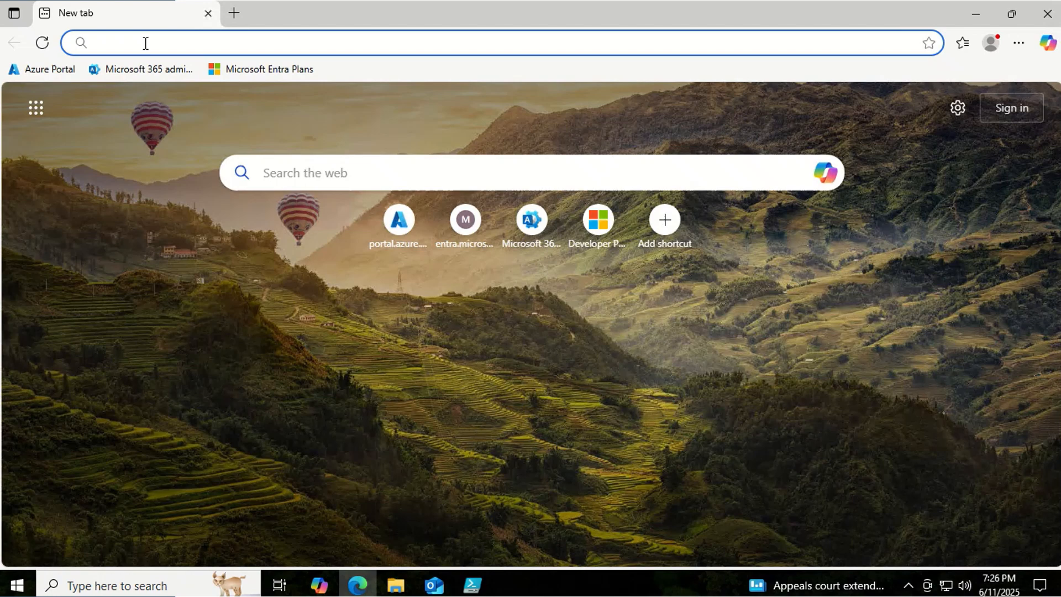
- Reload the admin center and reopen Microsoft Entra ID P2 under Billing > Licenses
left_click(145, 44)
type("https://admin.microsoft.com/")
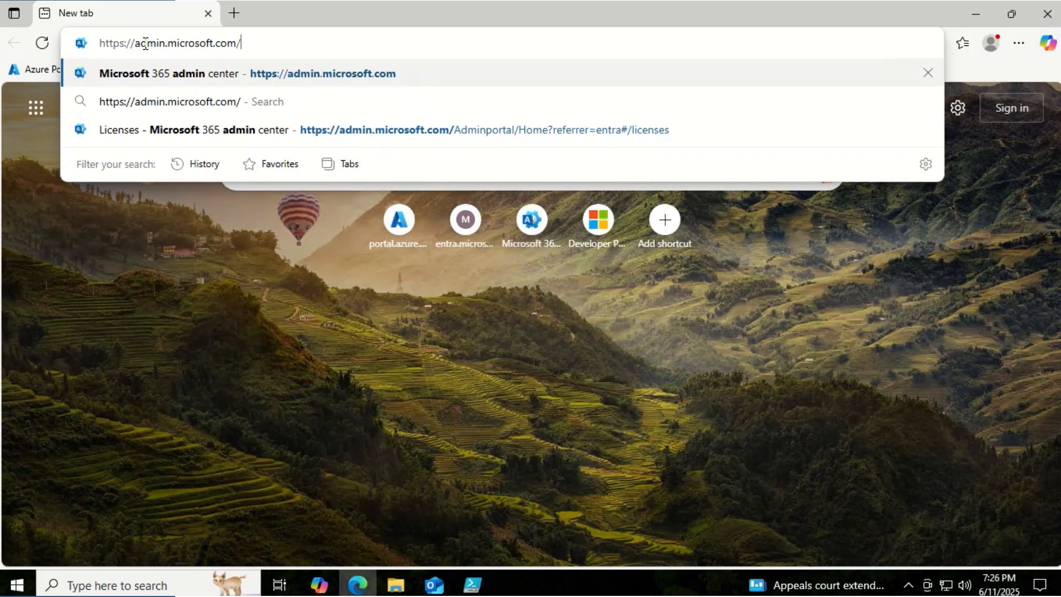
key("Return")
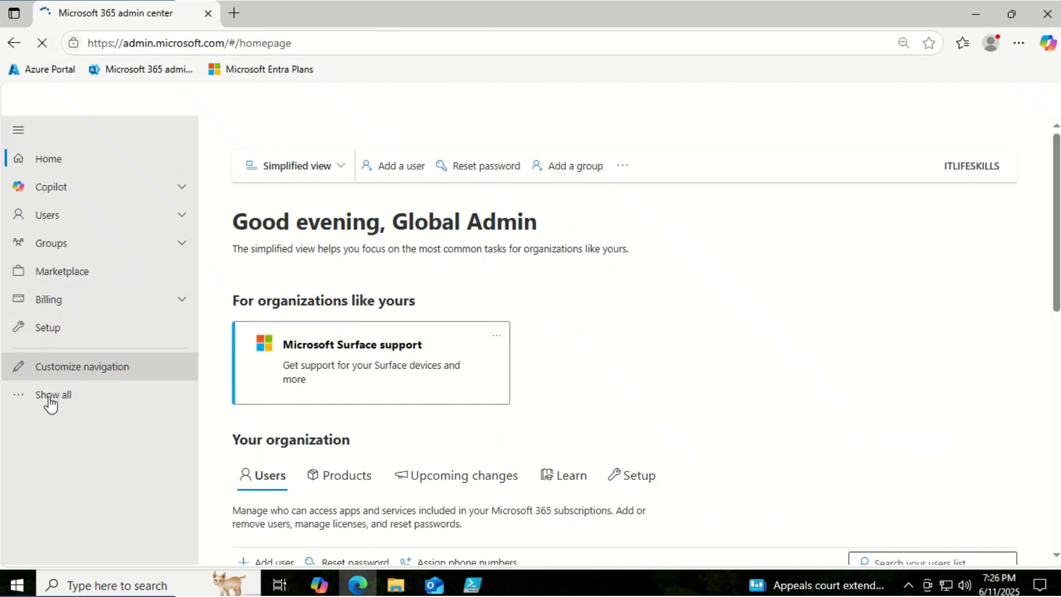
left_click(50, 396)
left_click(60, 331)
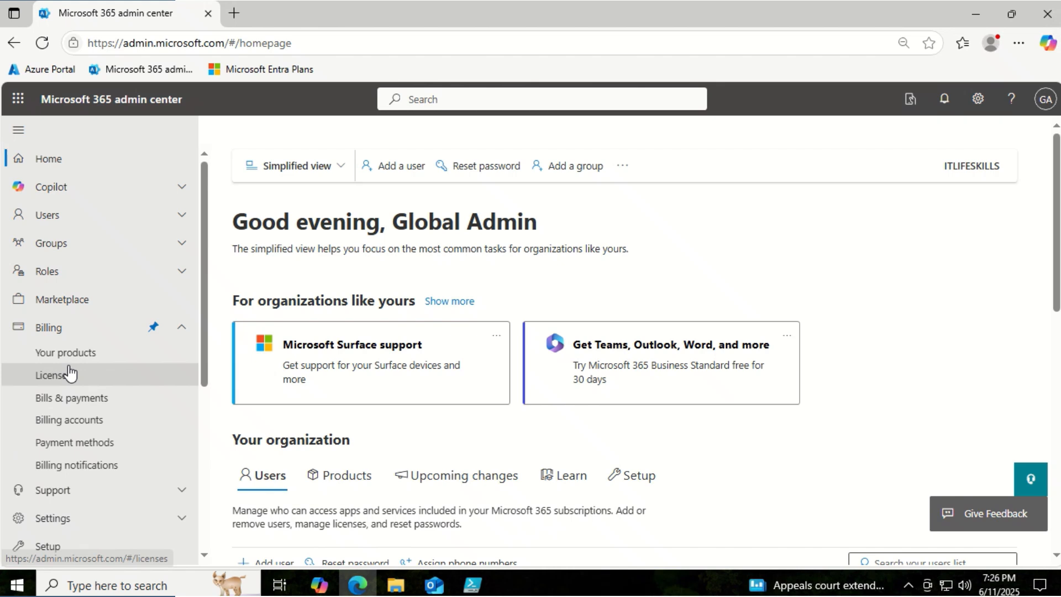
left_click(62, 382)
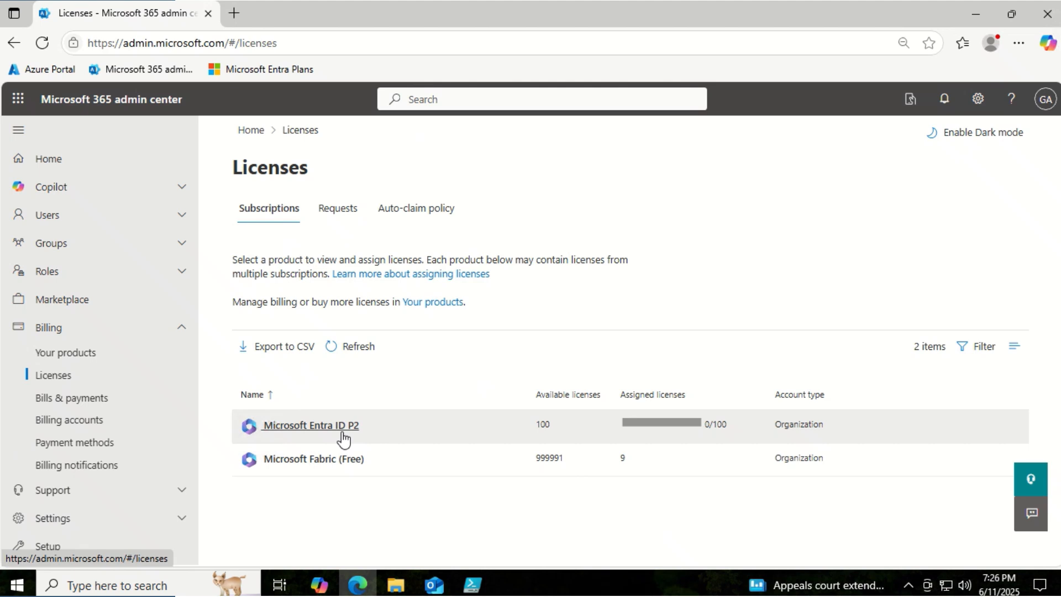
left_click(321, 428)
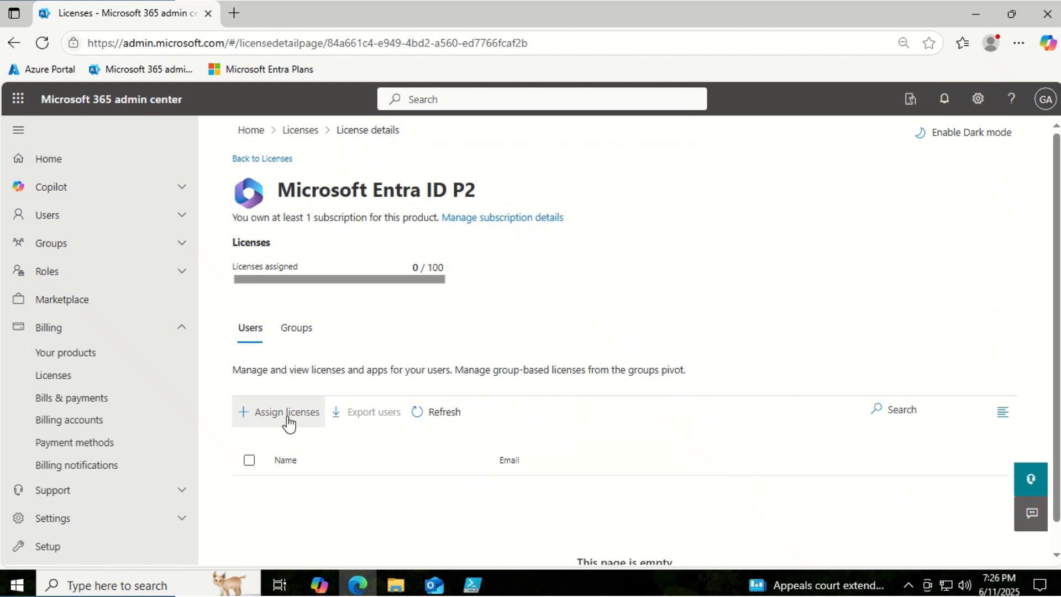
- Assign Entra ID P2 licenses to the searched user and the Global Admin account
left_click(306, 424)
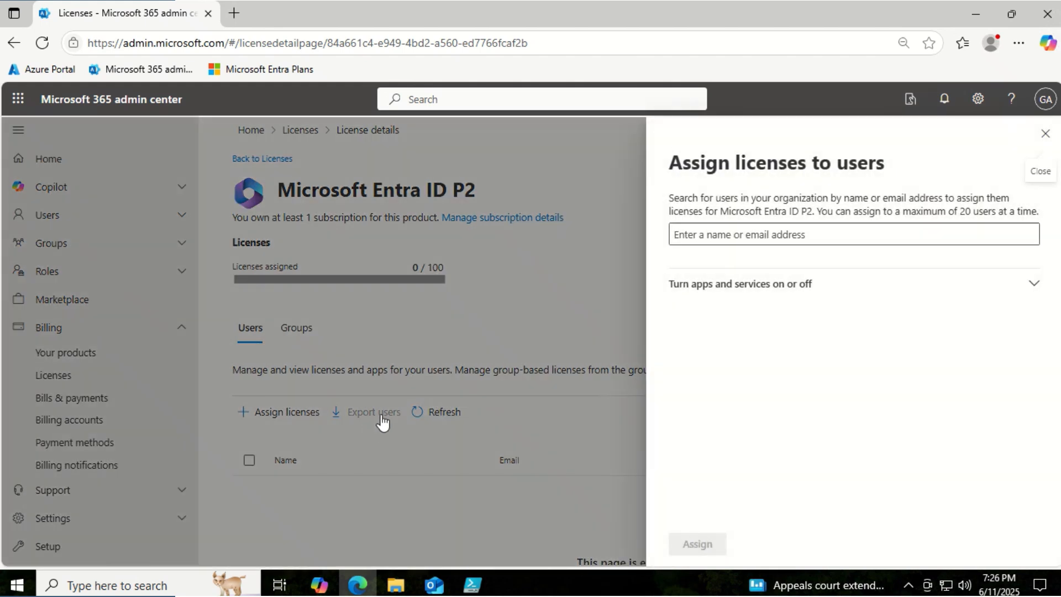
left_click(706, 240)
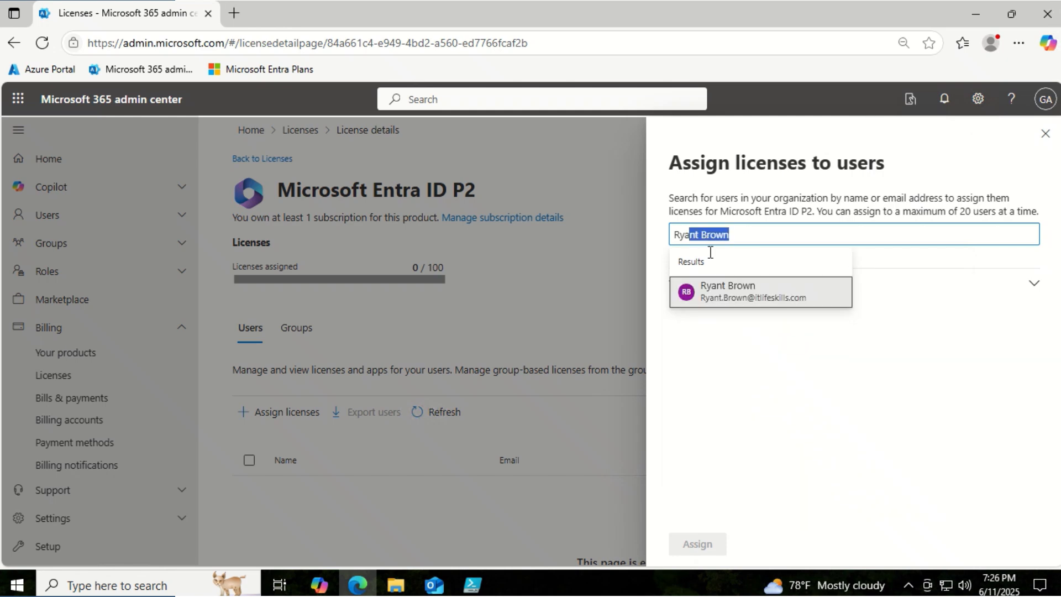
left_click(728, 285)
type("Global Admin")
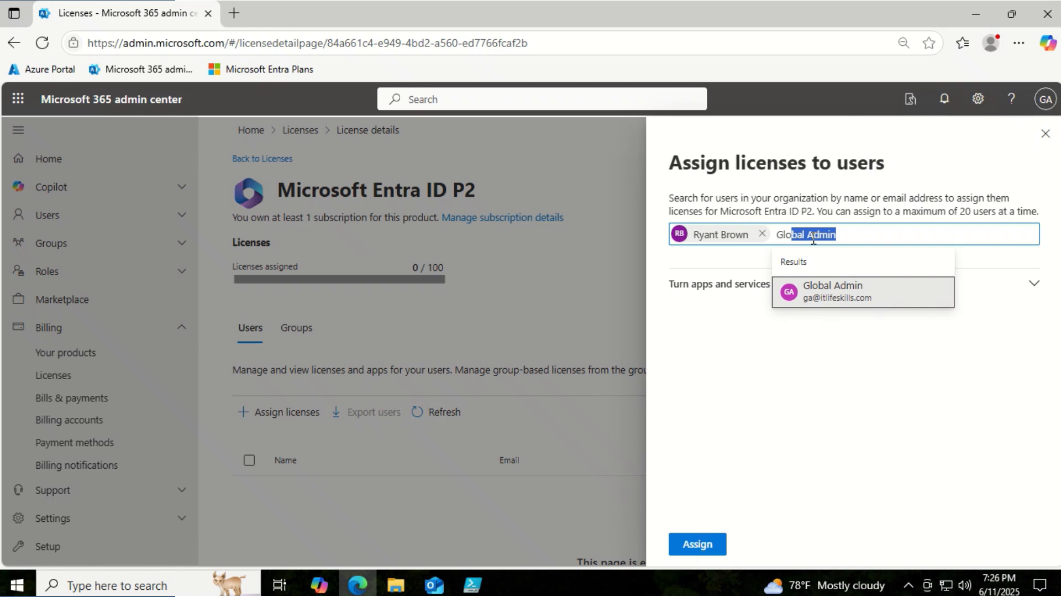
left_click(839, 294)
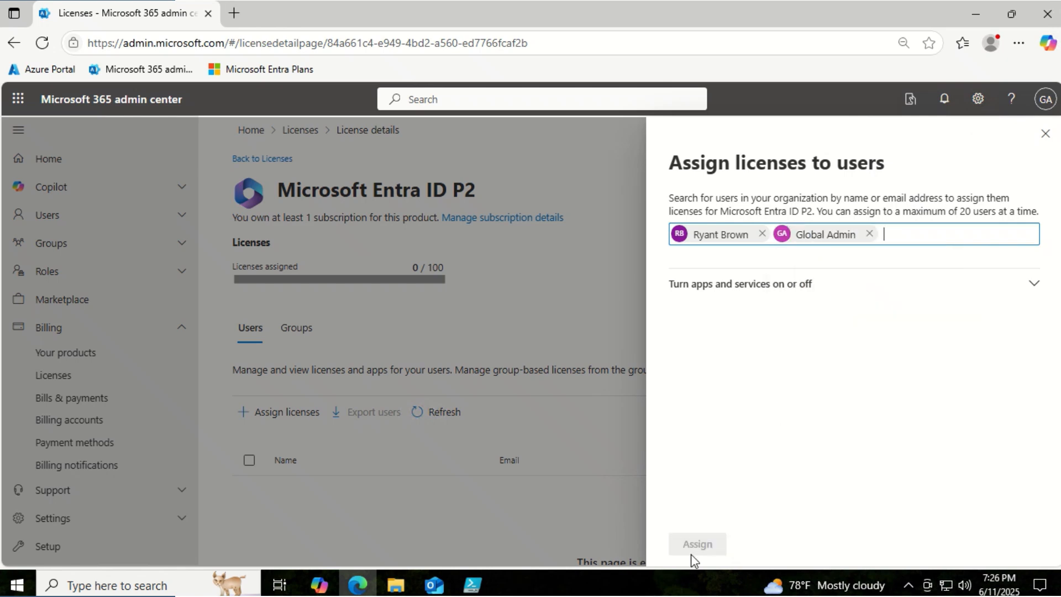
left_click(711, 547)
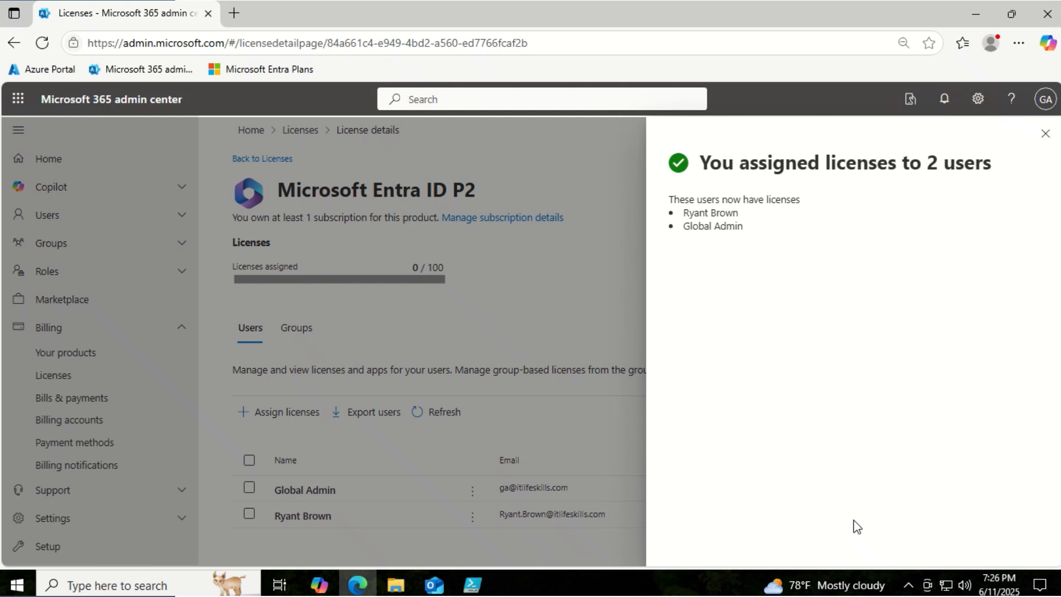
left_click(1044, 134)
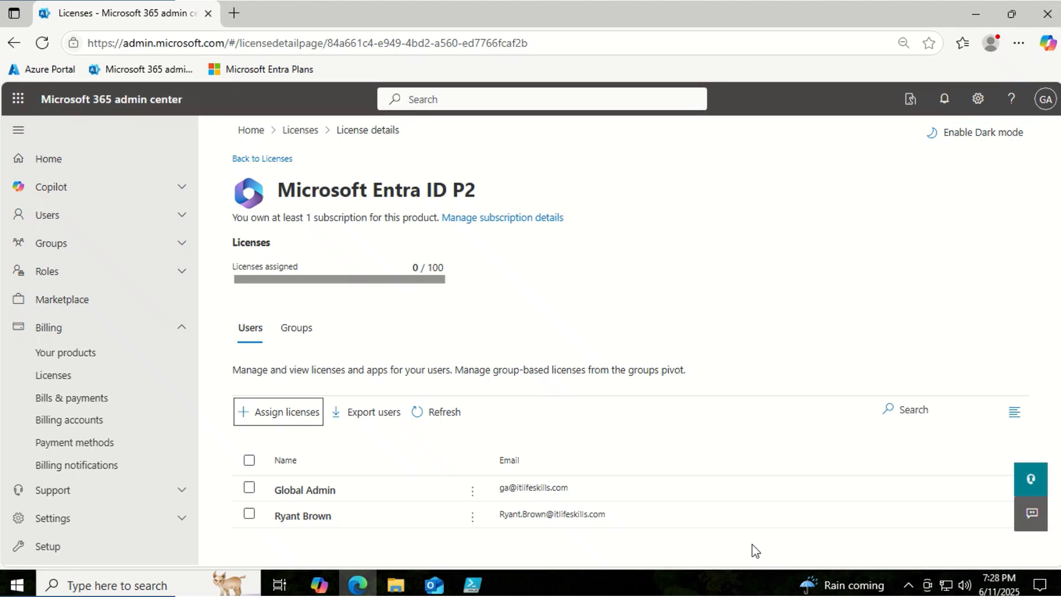
- Turn off Microsoft Defender for Cloud Apps Discovery in one user's Entra ID P2 services and save
left_click(314, 520)
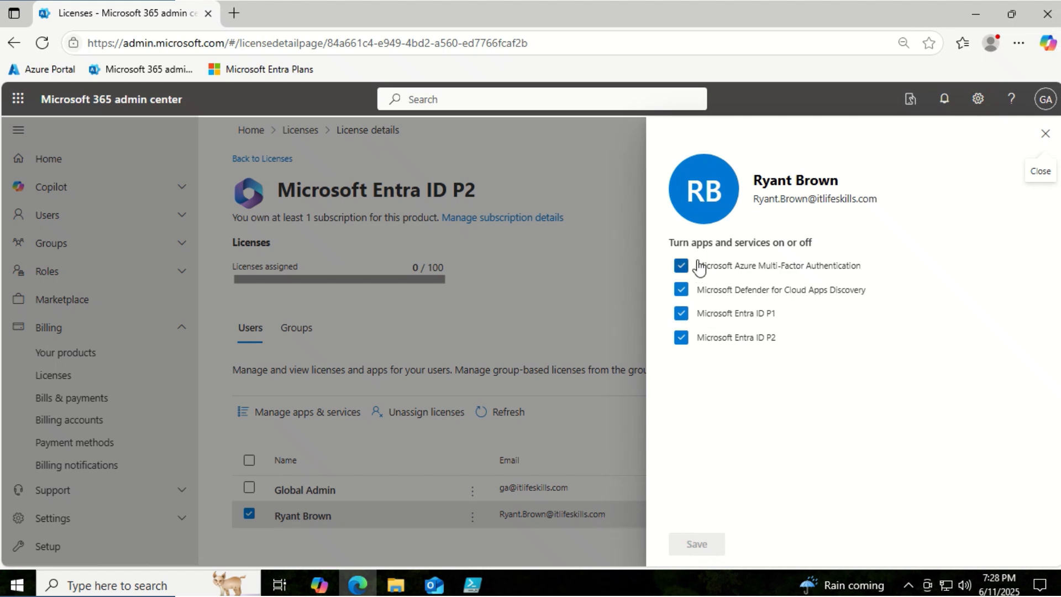
left_click(683, 292)
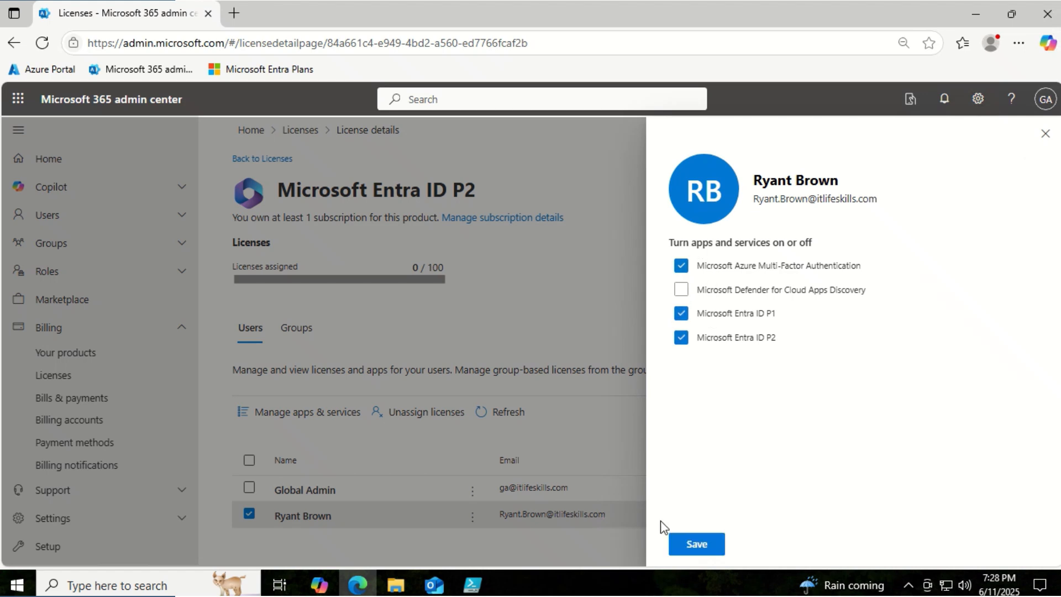
left_click(695, 545)
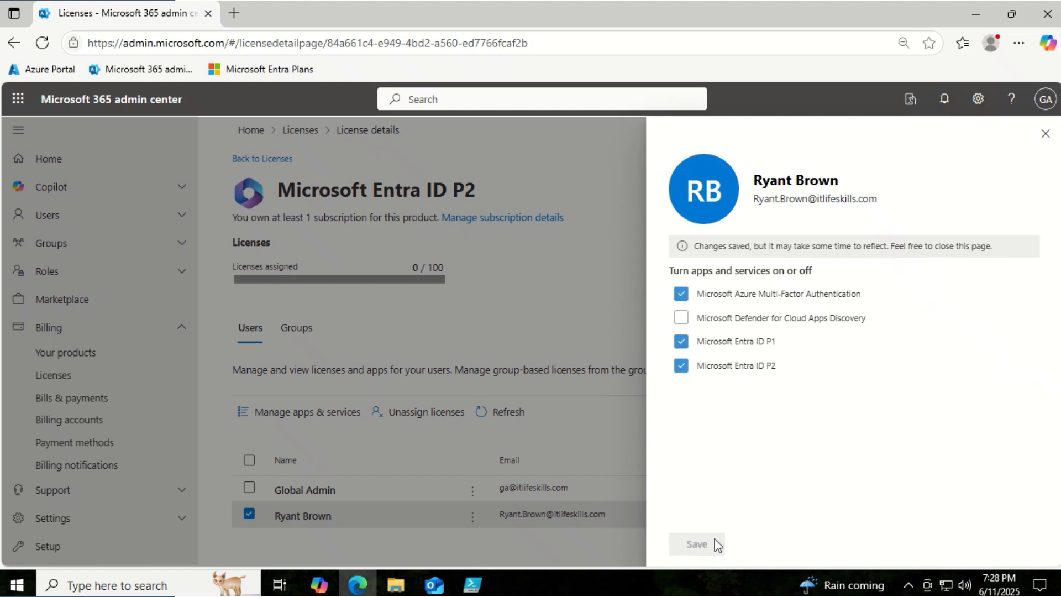
left_click(1045, 134)
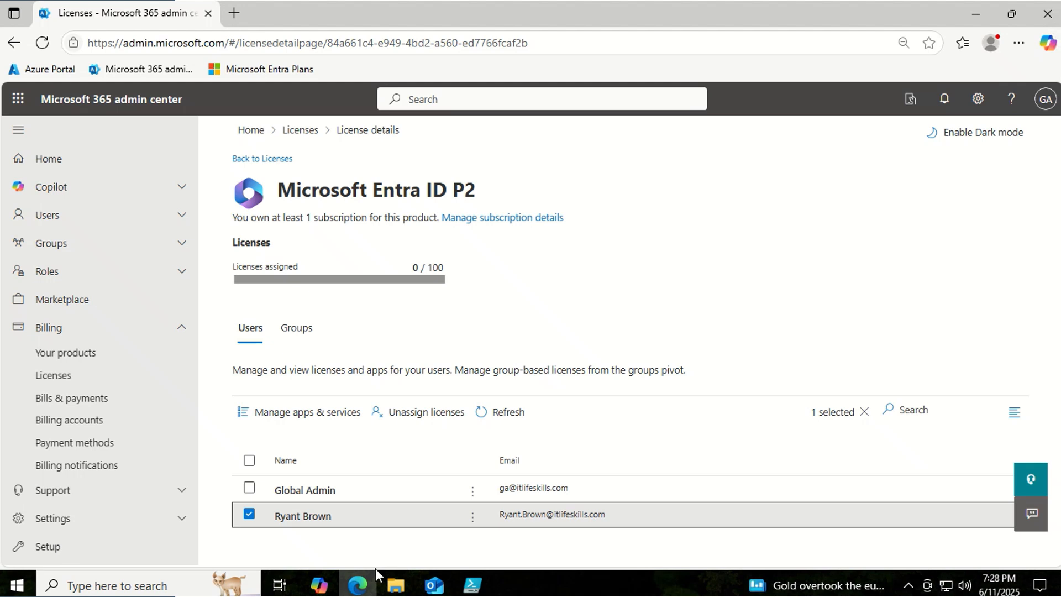
- Re-enable Microsoft Defender for Cloud Apps Discovery for that user and save
left_click(535, 511)
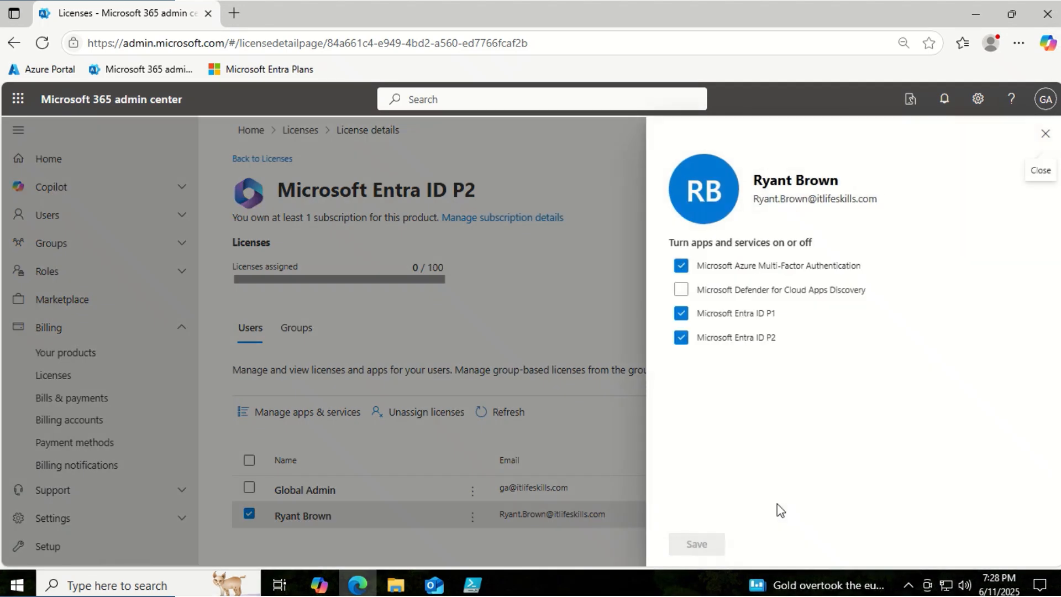
left_click(690, 290)
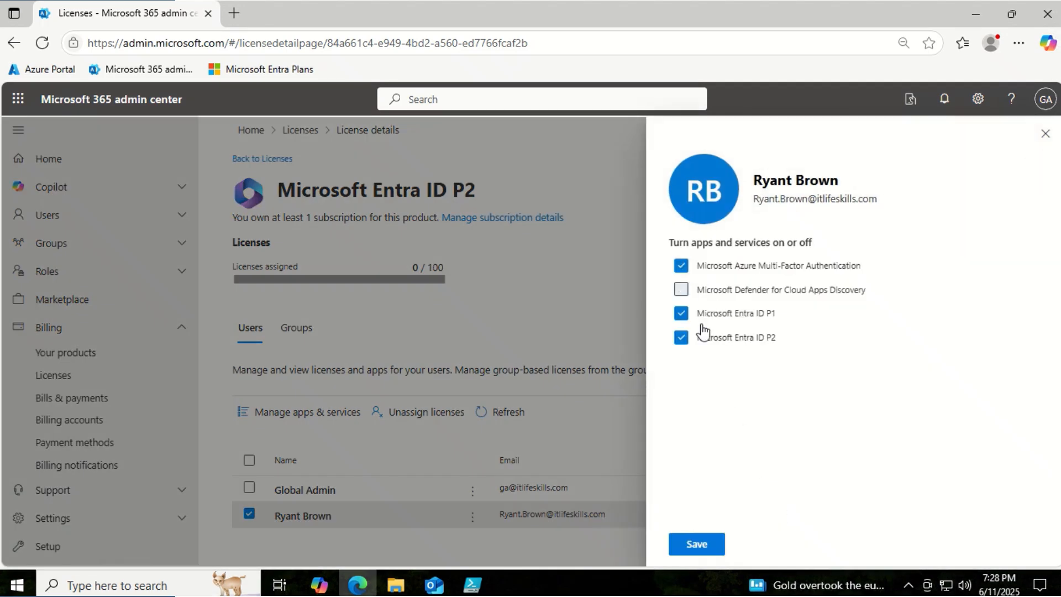
left_click(716, 547)
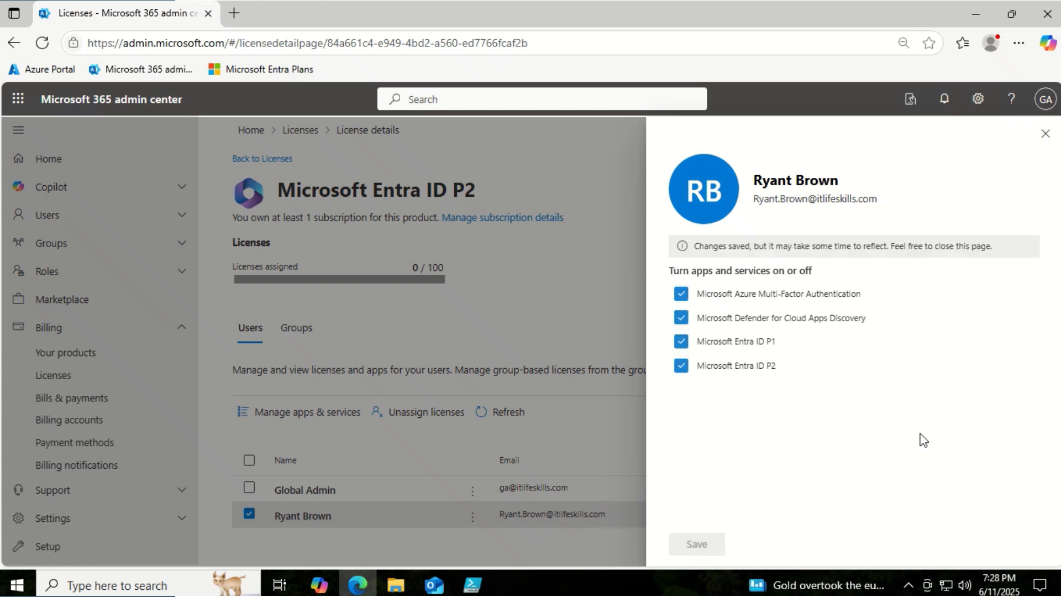
left_click(1045, 134)
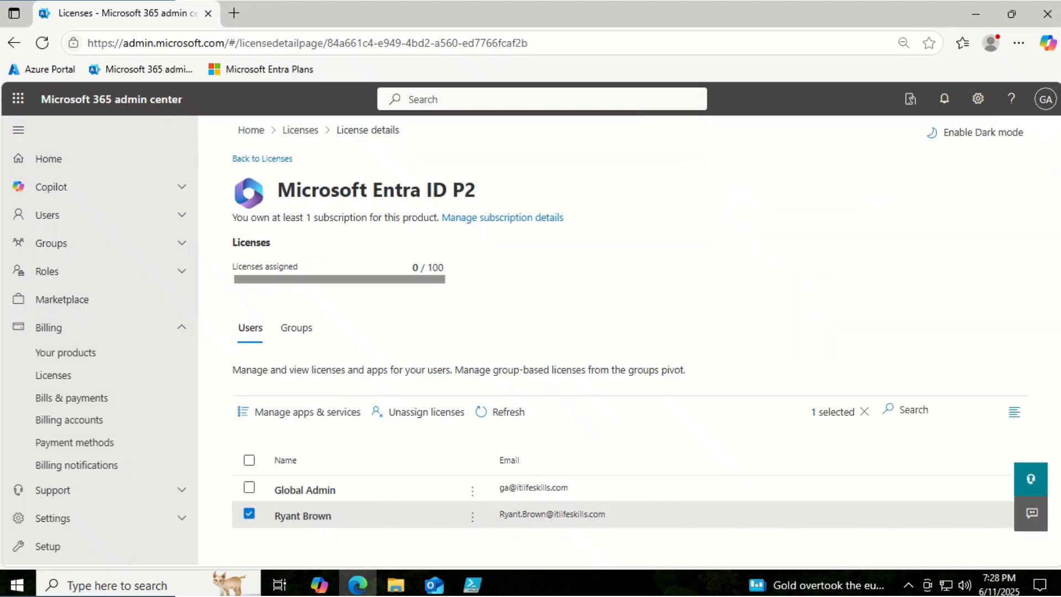
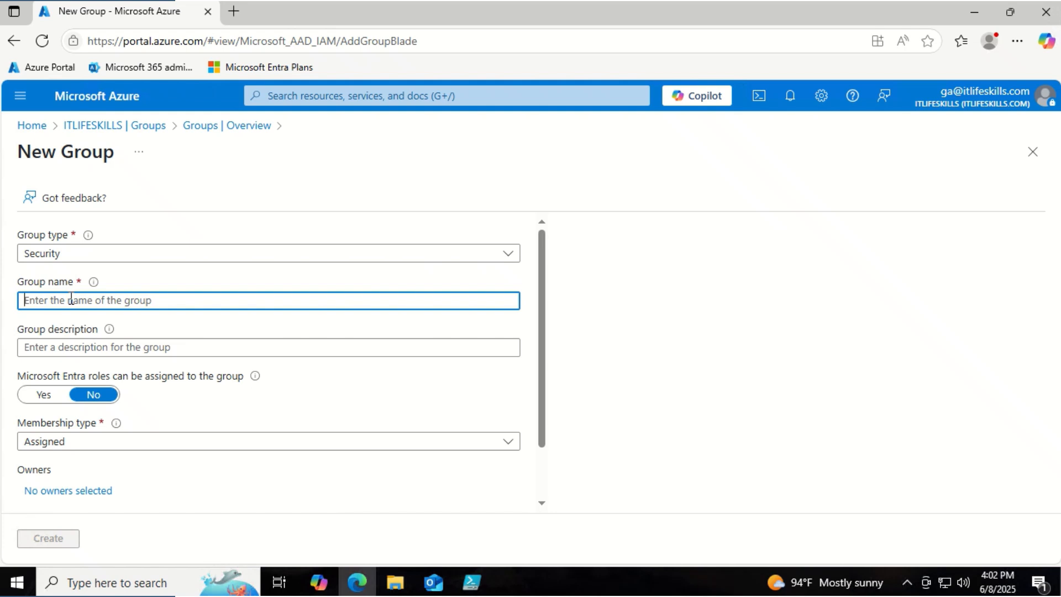
- Name the group ITL-P2LIC-GRP with the description 'Contain users who has P2 licenses'
type("ITL-")
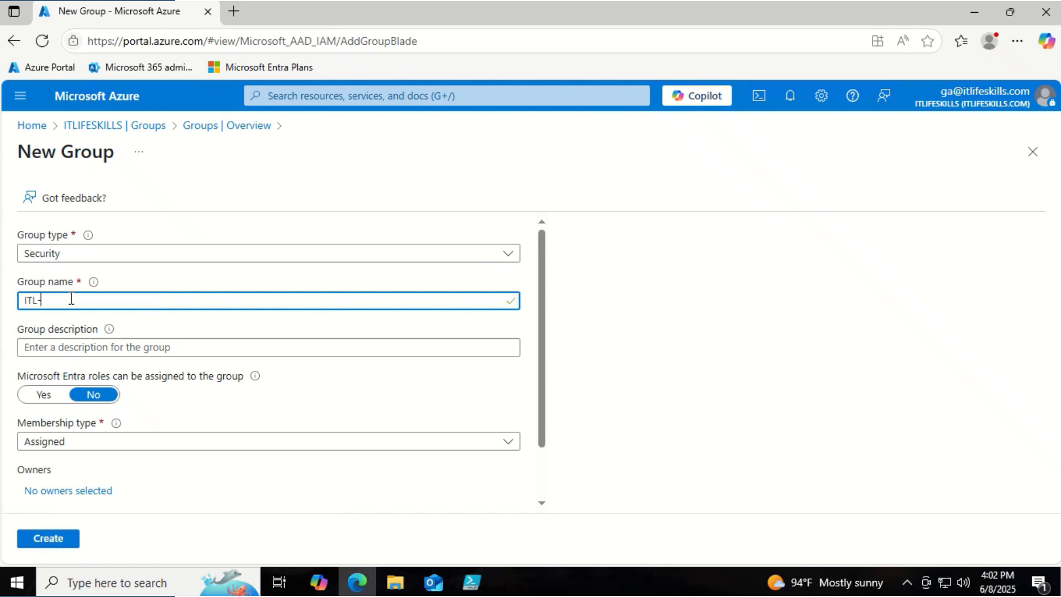
type("P2LIC-GRP")
left_click(76, 349)
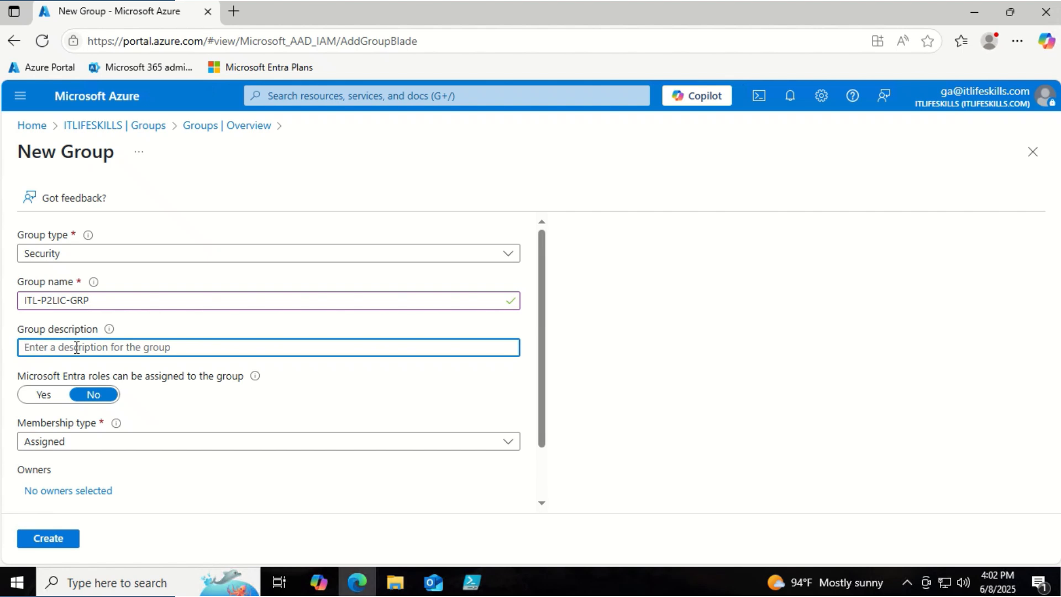
key("ctrl+v")
scroll(195, 415, "down", 1)
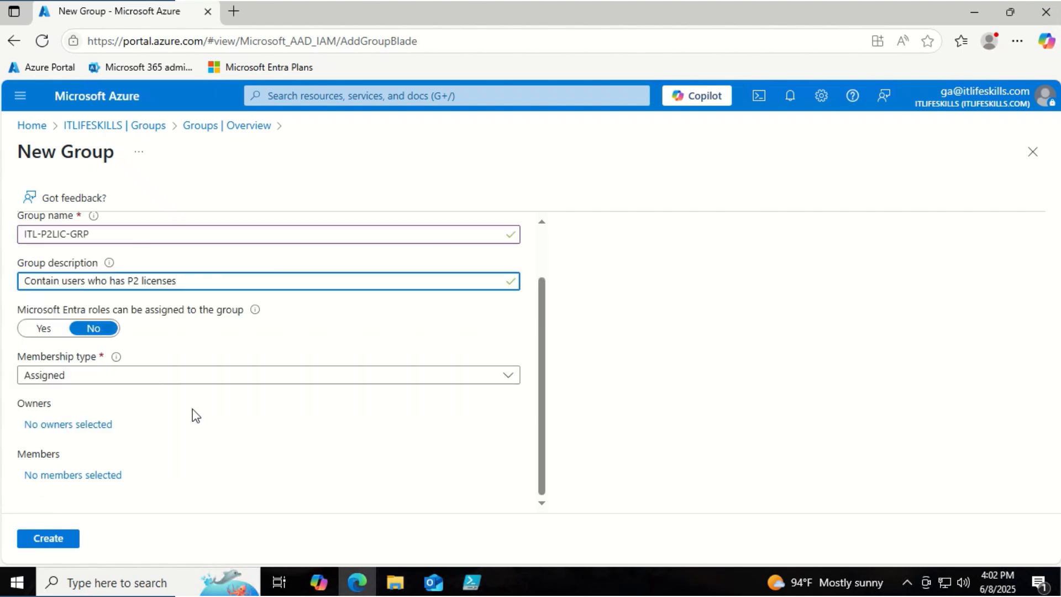
- Search for and select Global Admin plus one other user as the group's two members
left_click(111, 477)
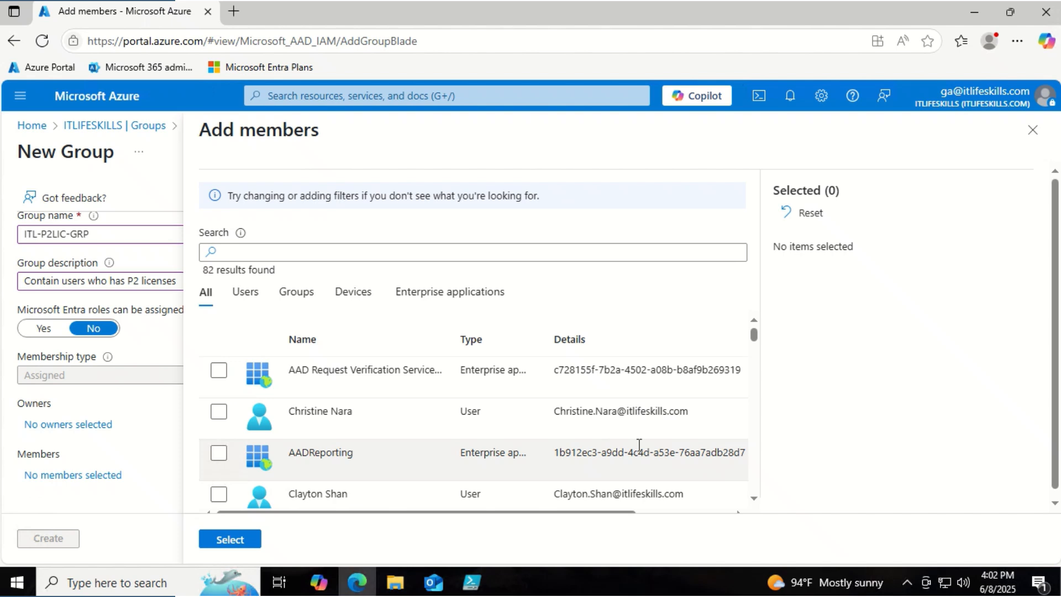
scroll(639, 445, "down", 5)
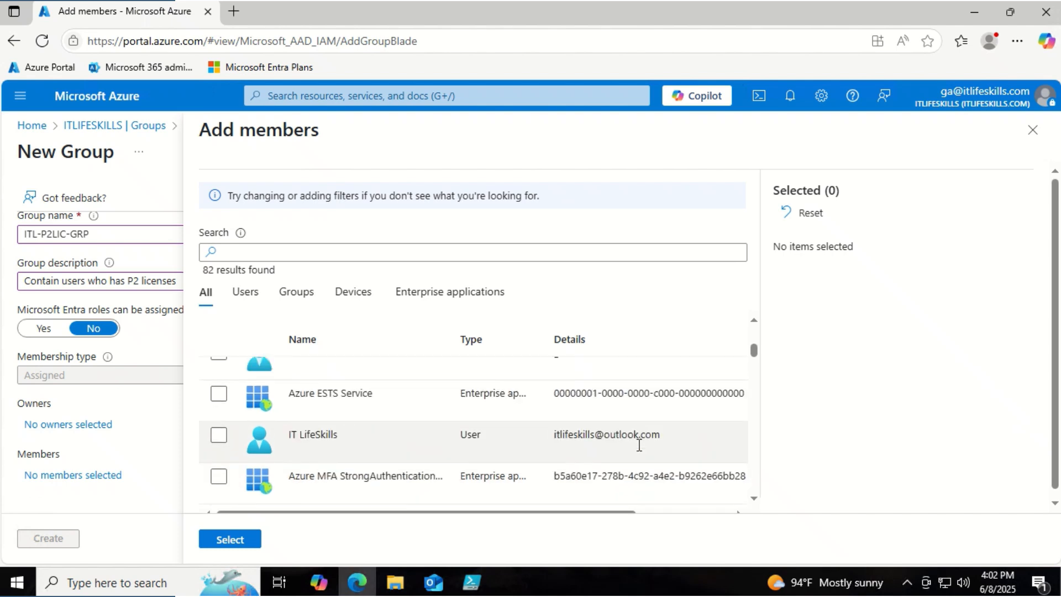
scroll(268, 464, "down", 5)
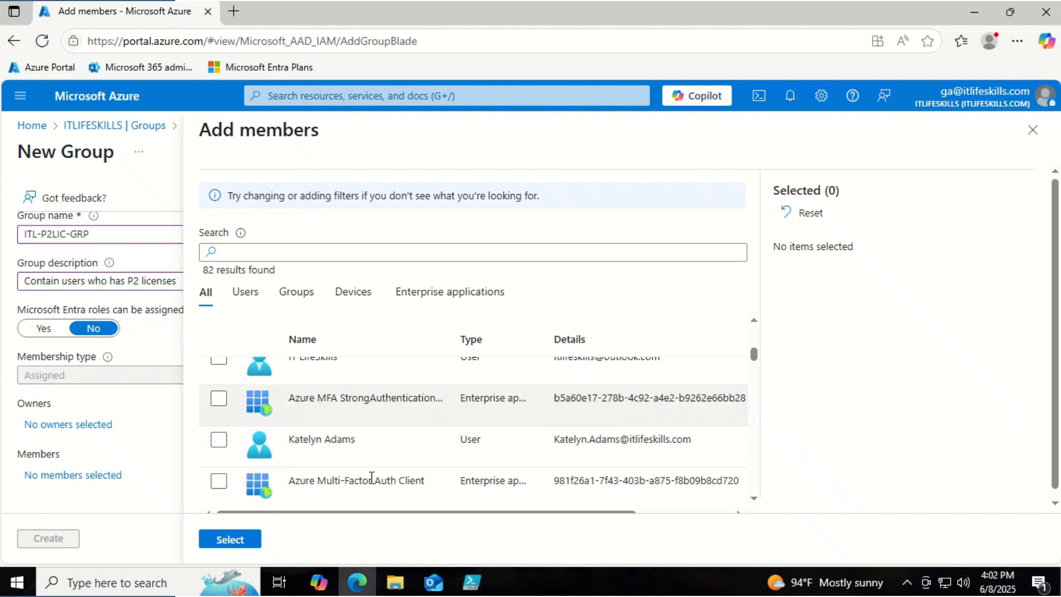
left_click(248, 257)
type("glob")
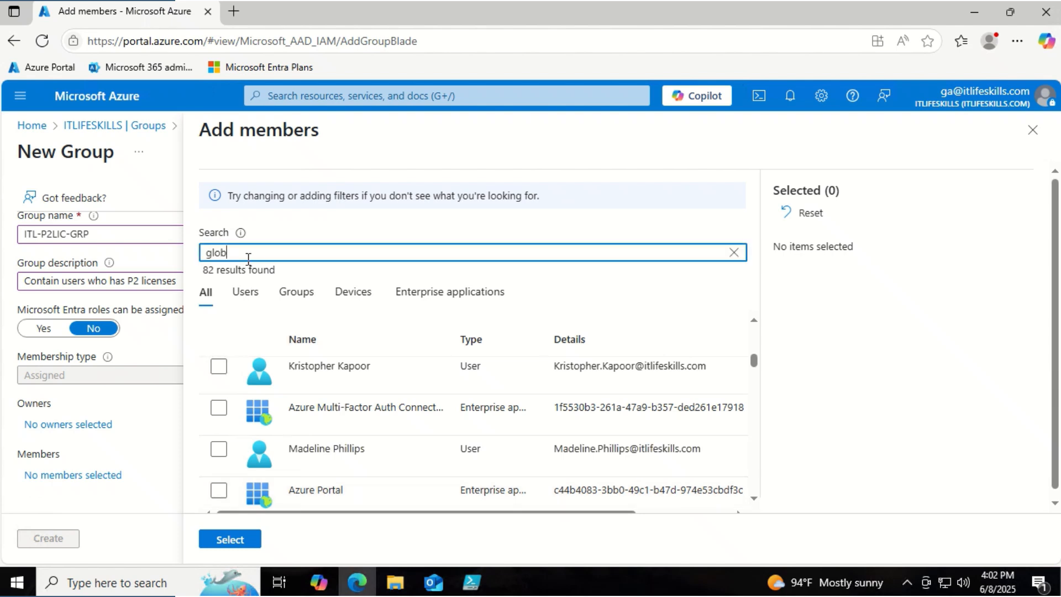
left_click(218, 371)
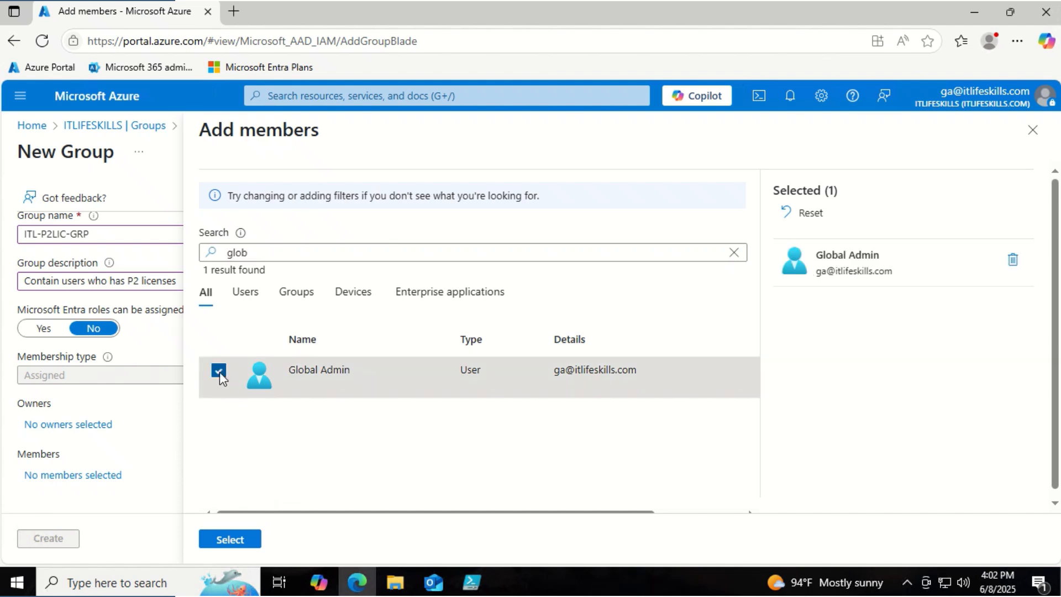
double_click(266, 253)
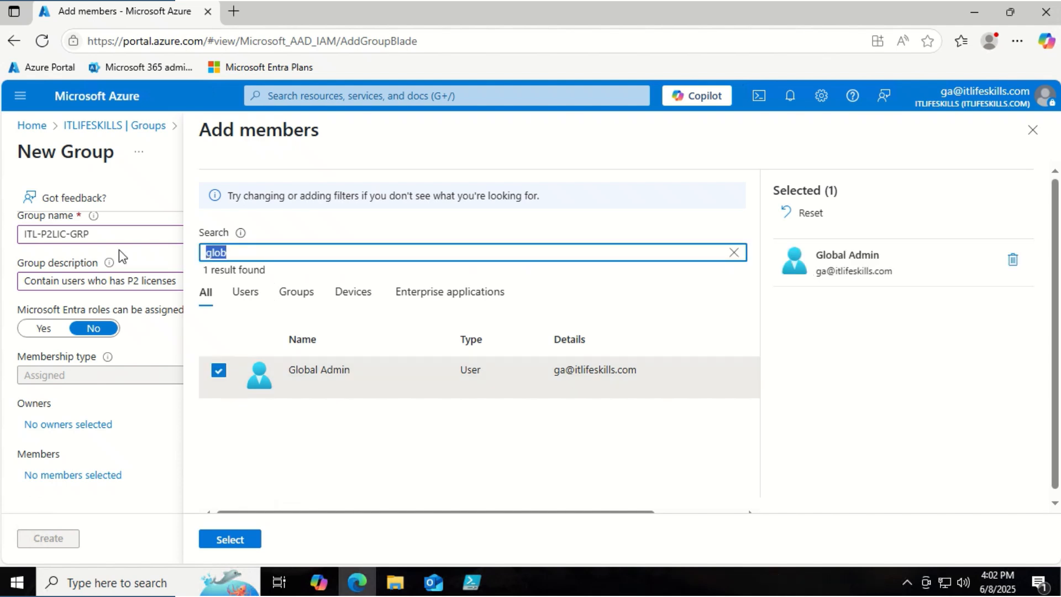
type("Rya")
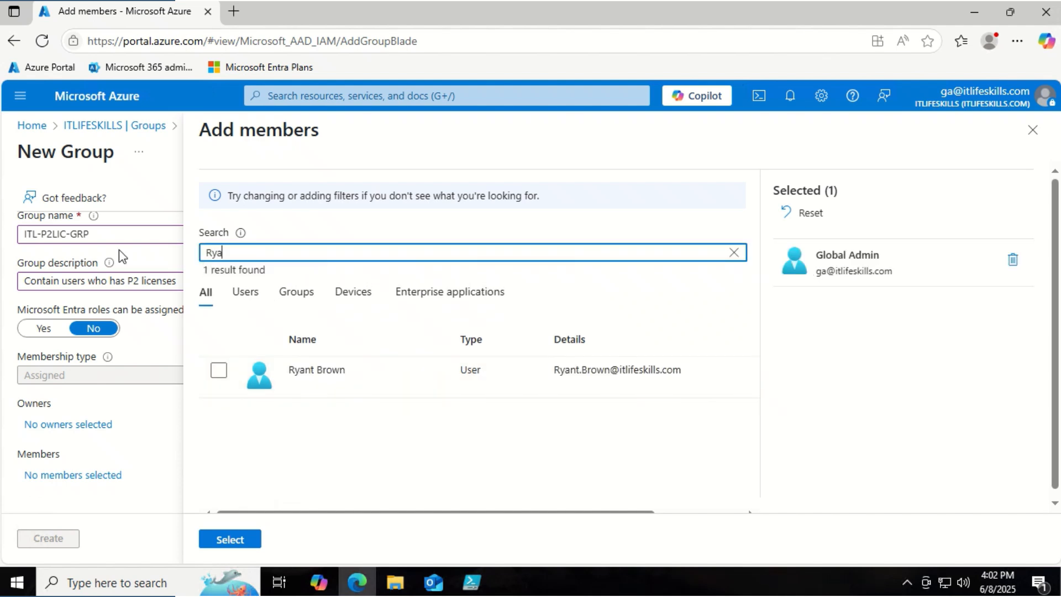
left_click(214, 373)
left_click(214, 373)
left_click(235, 545)
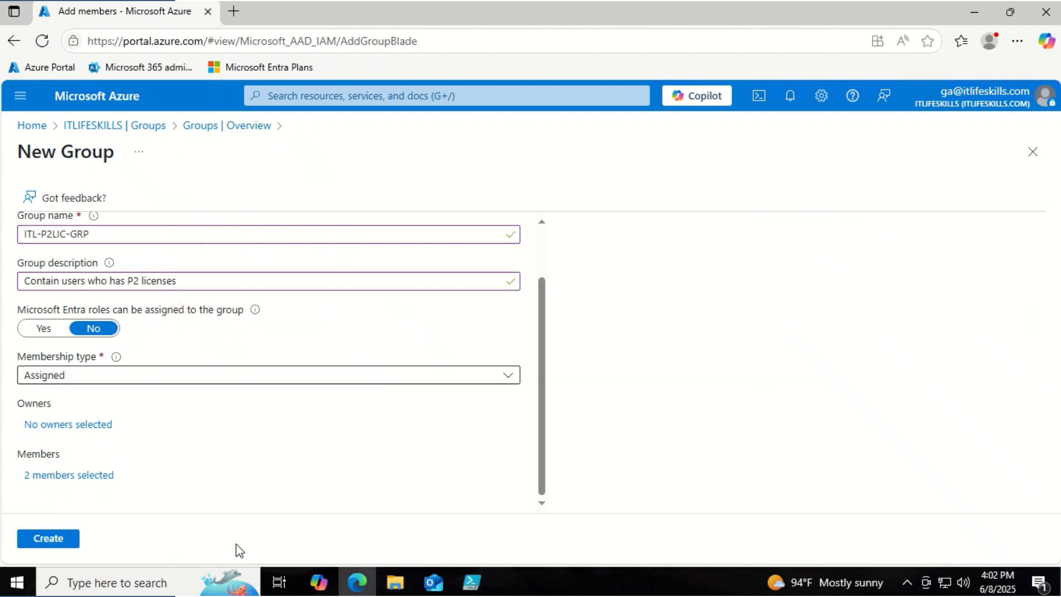
- Create ITL-P2LIC-GRP, then start a new group named ITL-FABRLIC-GRP
left_click(46, 538)
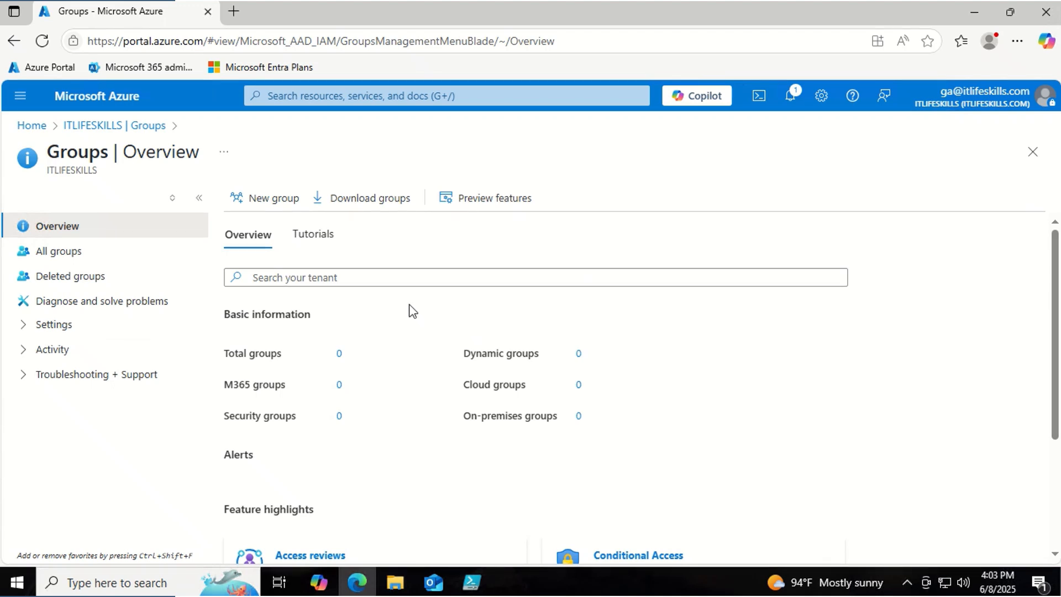
left_click(292, 209)
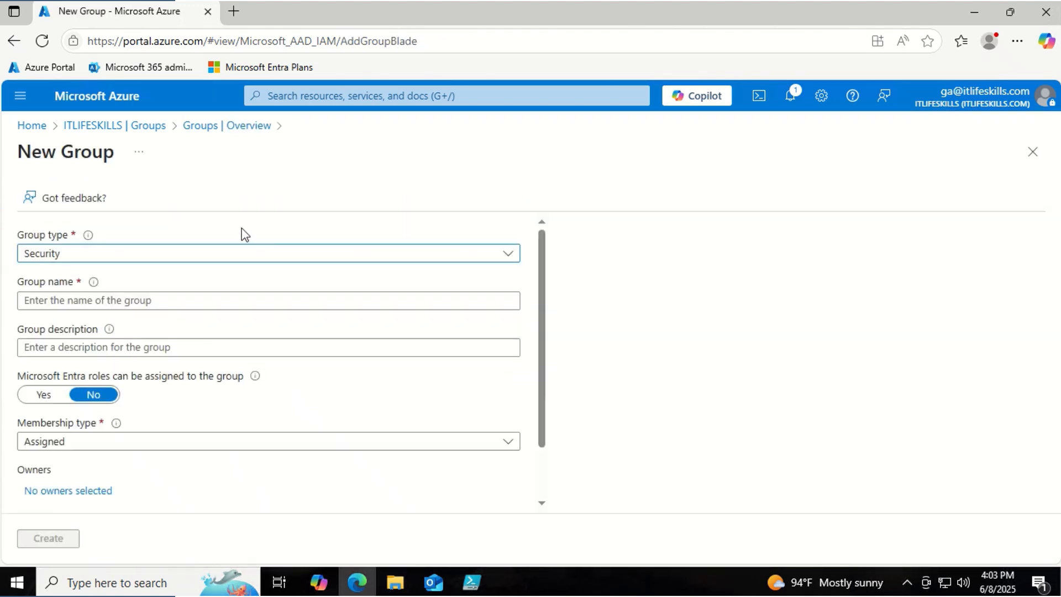
left_click(56, 300)
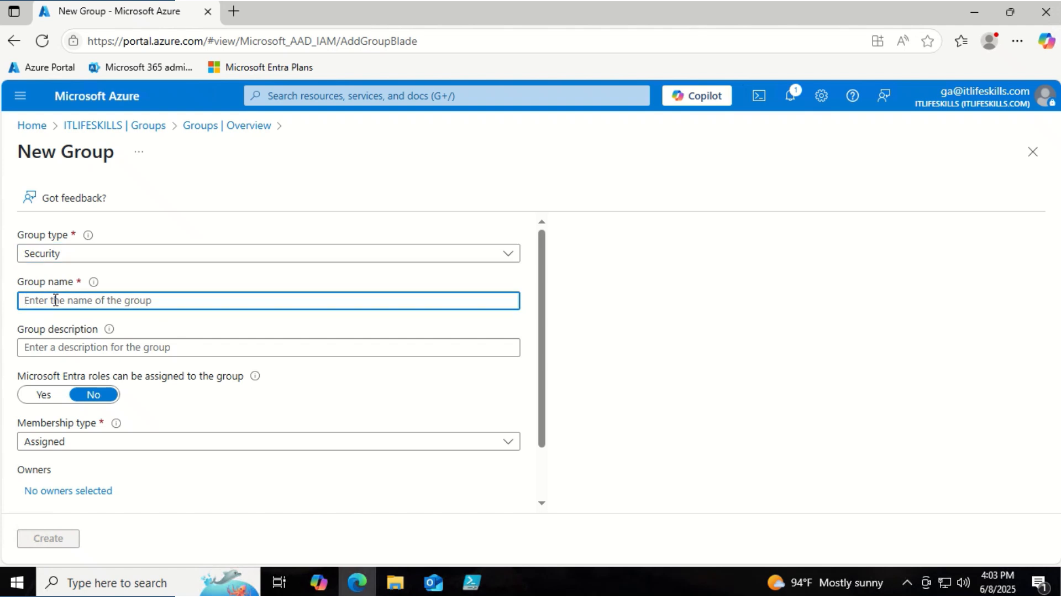
type("ITL")
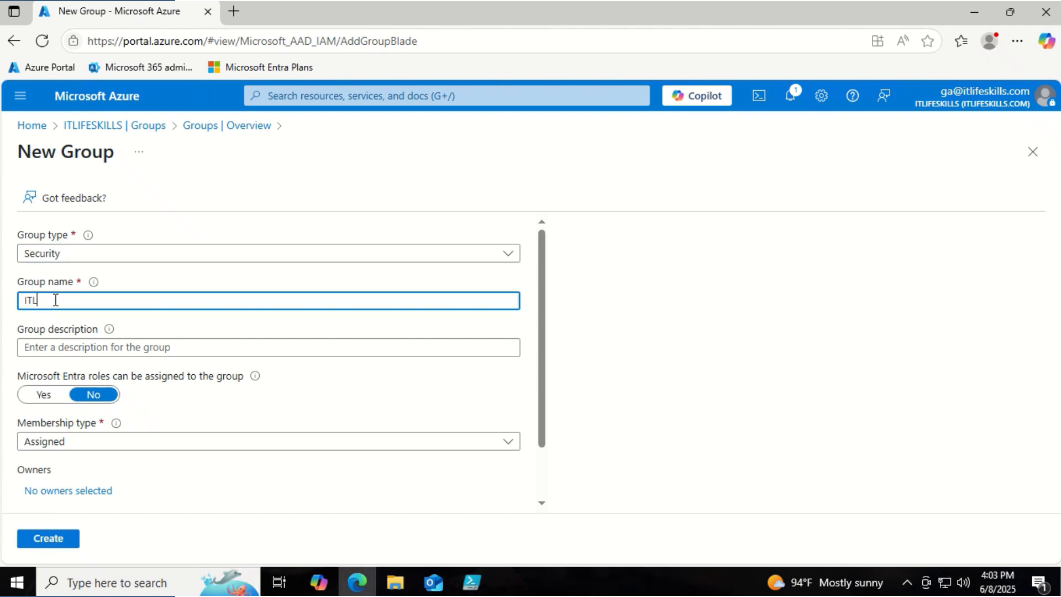
type("-FABRLIC-GRP")
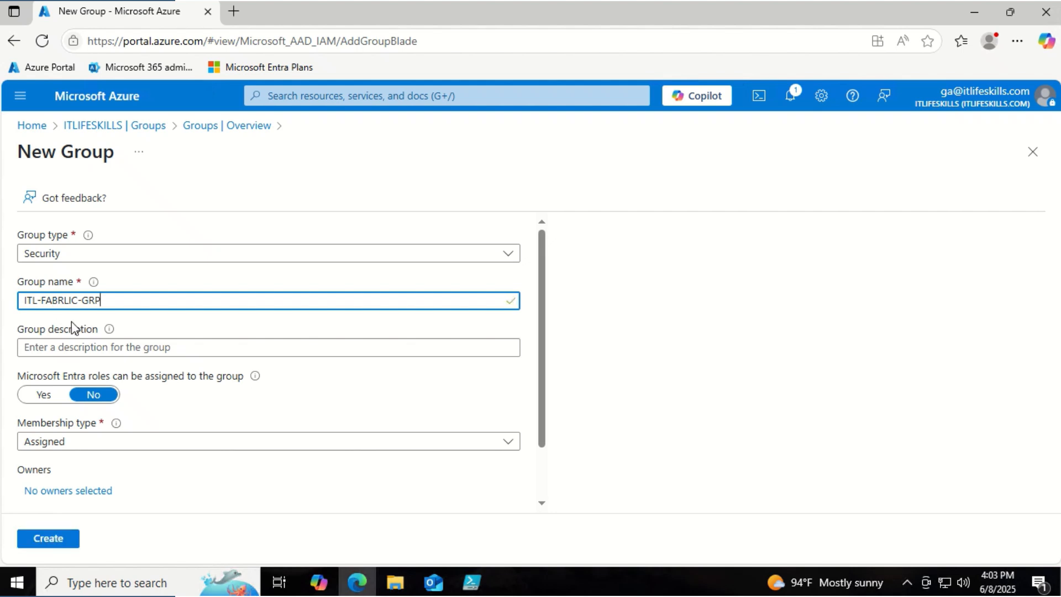
- Give ITL-FABRLIC-GRP the description 'Contain users who has Fabric licenses'
left_click(87, 347)
key("ctrl+v")
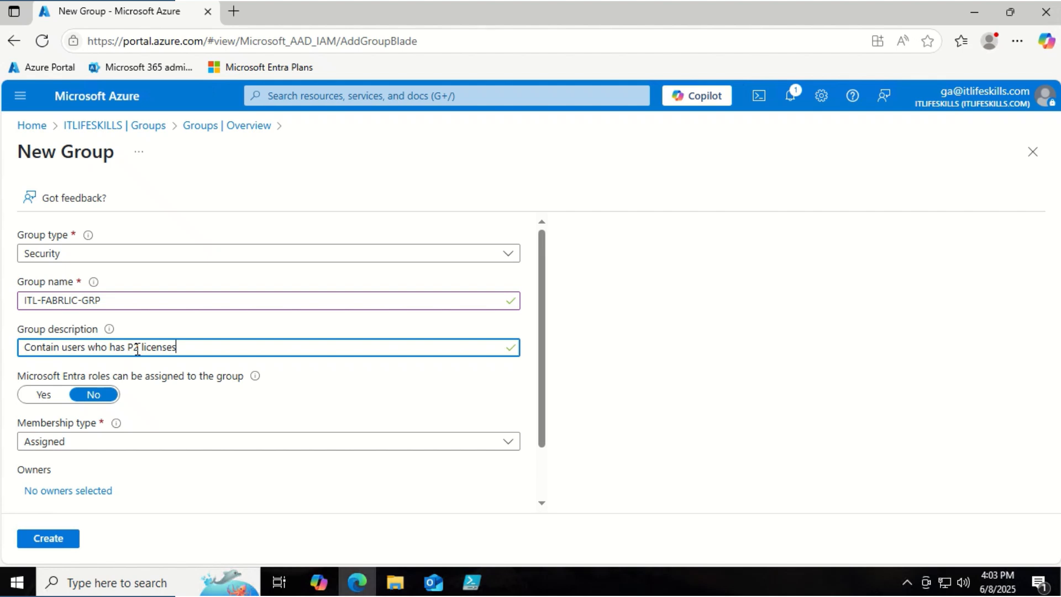
double_click(137, 350)
type("Fa")
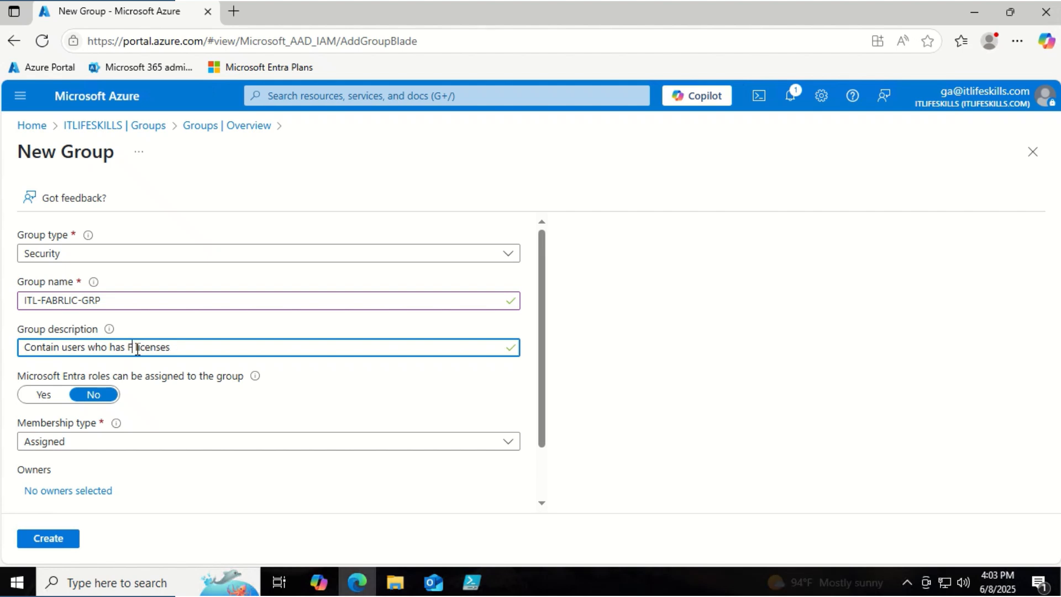
type("bric")
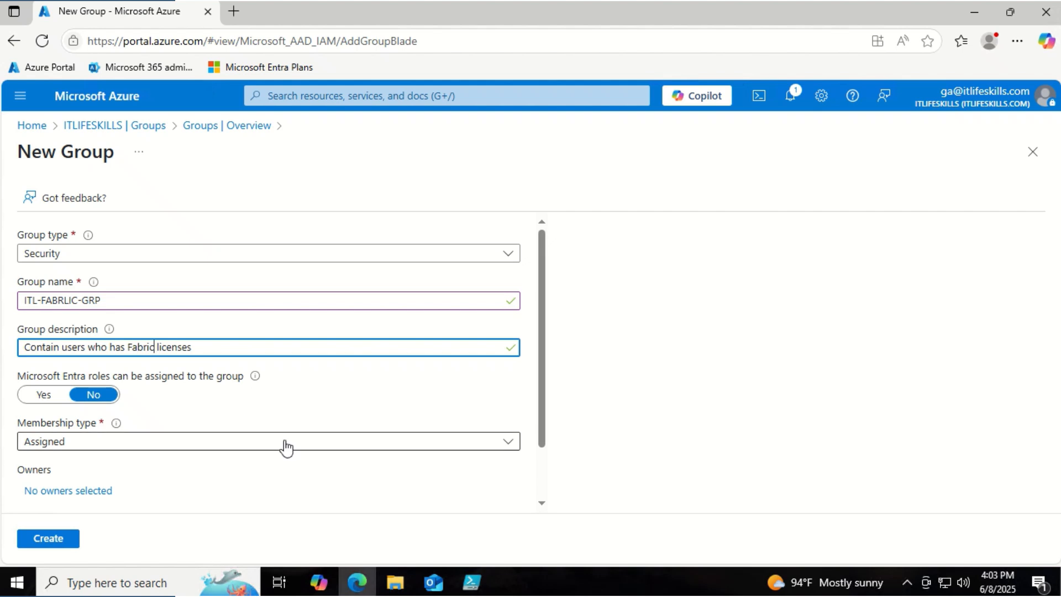
scroll(284, 445, "down", 2)
- Select the first four listed users as members of ITL-FABRLIC-GRP
left_click(113, 476)
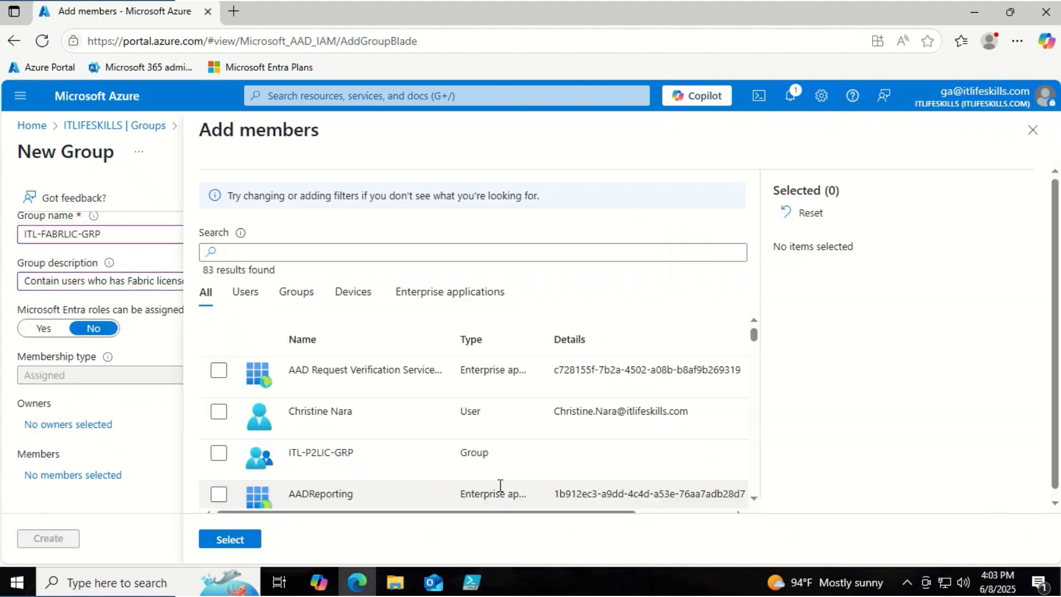
left_click(218, 413)
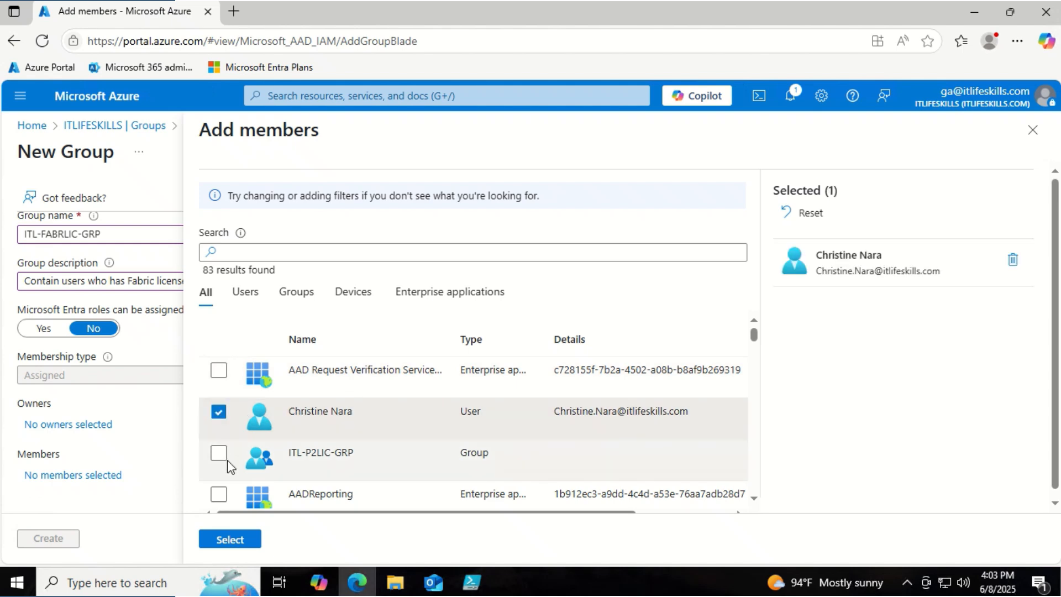
scroll(227, 459, "down", 2)
left_click(218, 458)
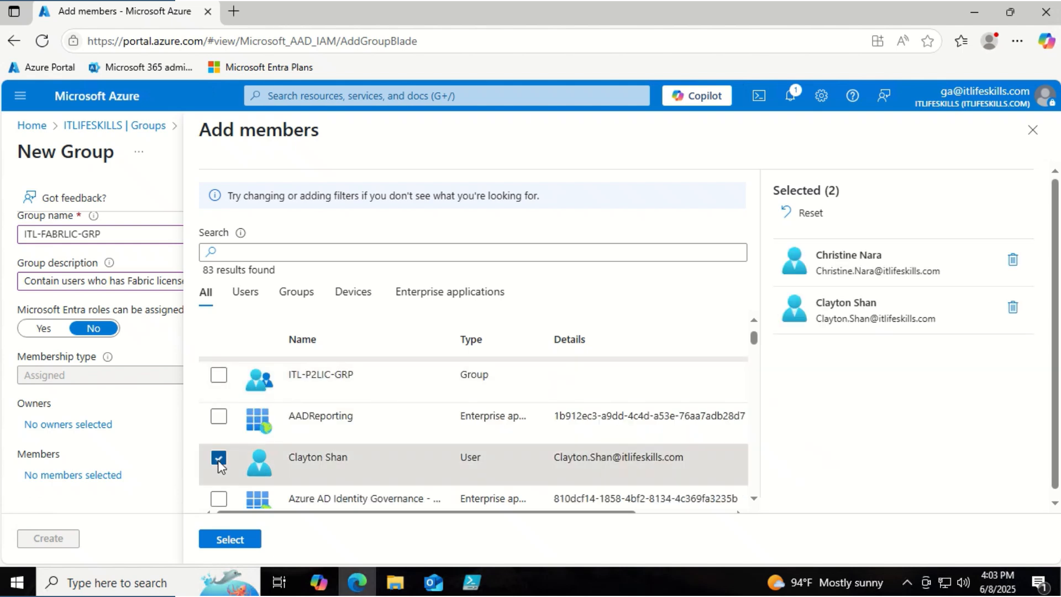
scroll(217, 460, "down", 3)
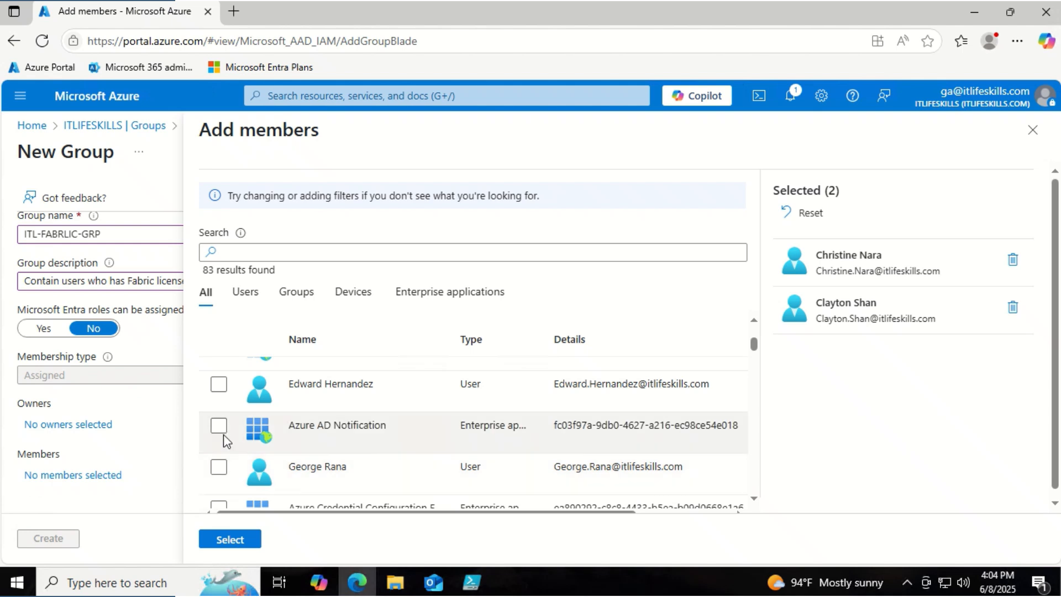
left_click(218, 384)
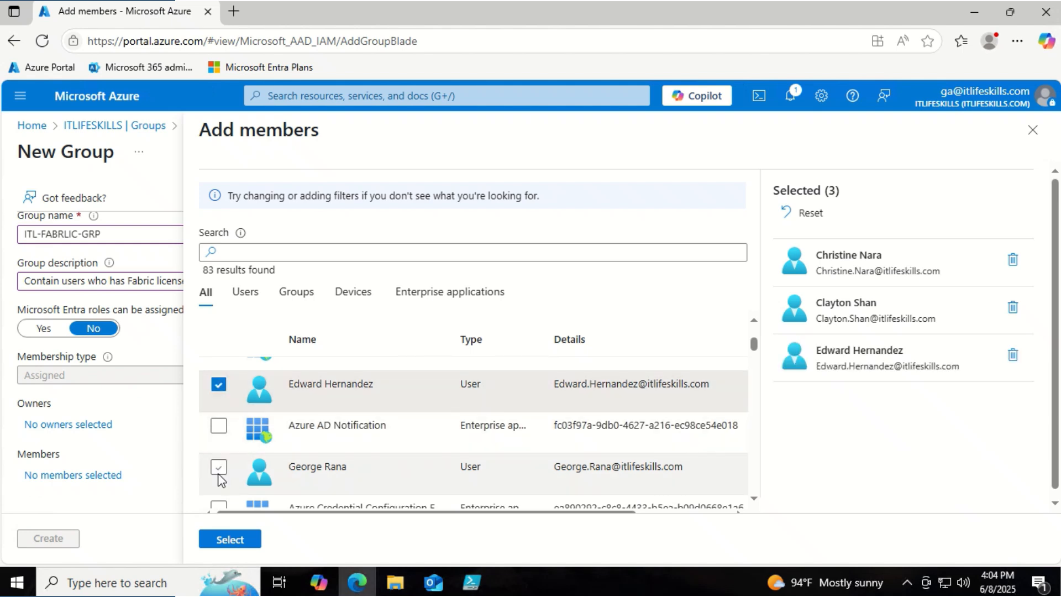
left_click(218, 471)
- Select four more users for eight members in total and create the group
scroll(219, 475, "down", 3)
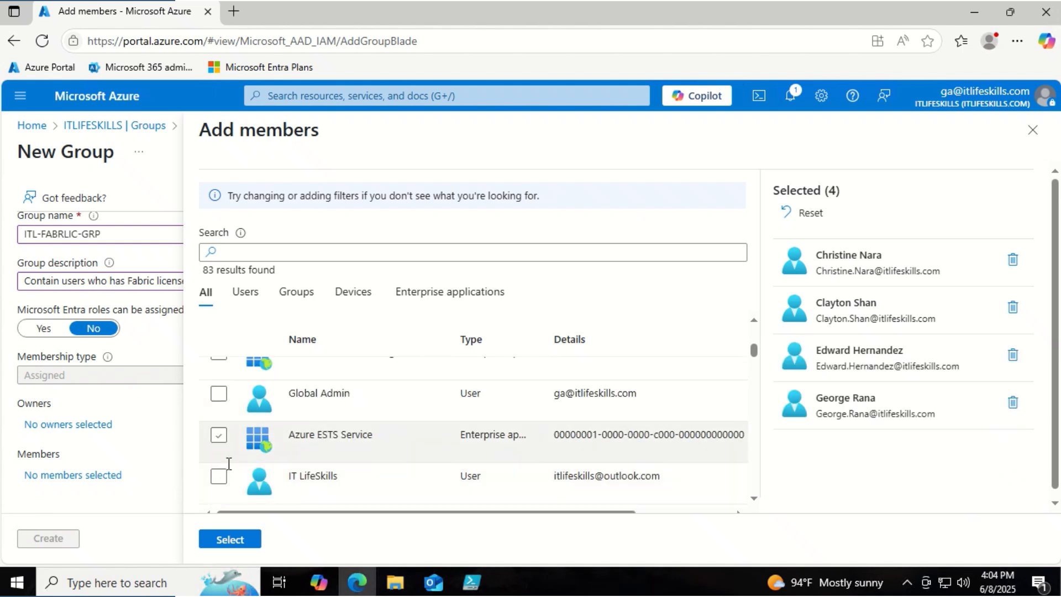
scroll(239, 478, "down", 2)
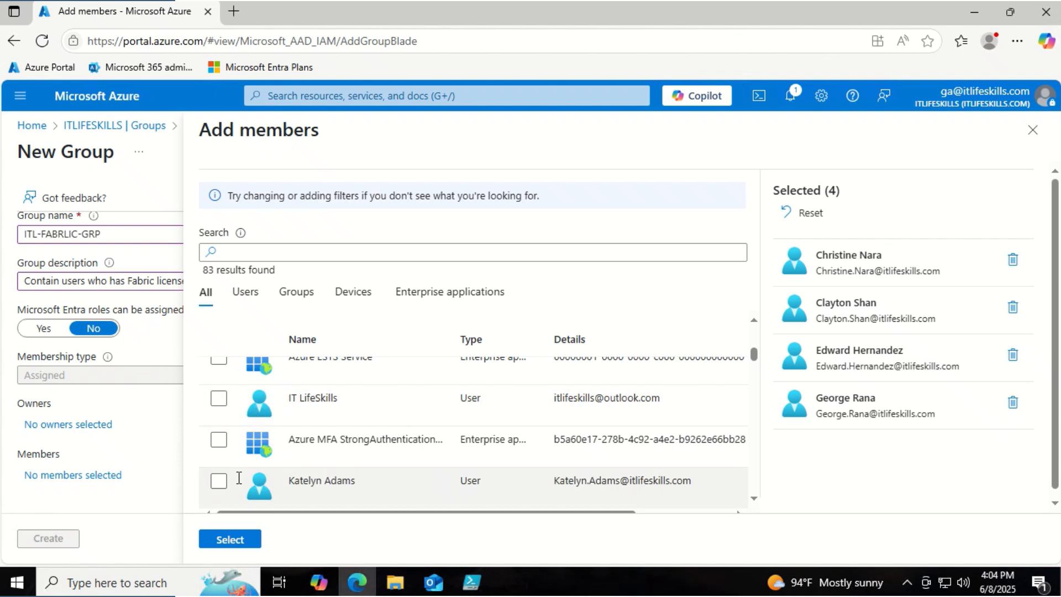
left_click(219, 482)
scroll(223, 490, "down", 2)
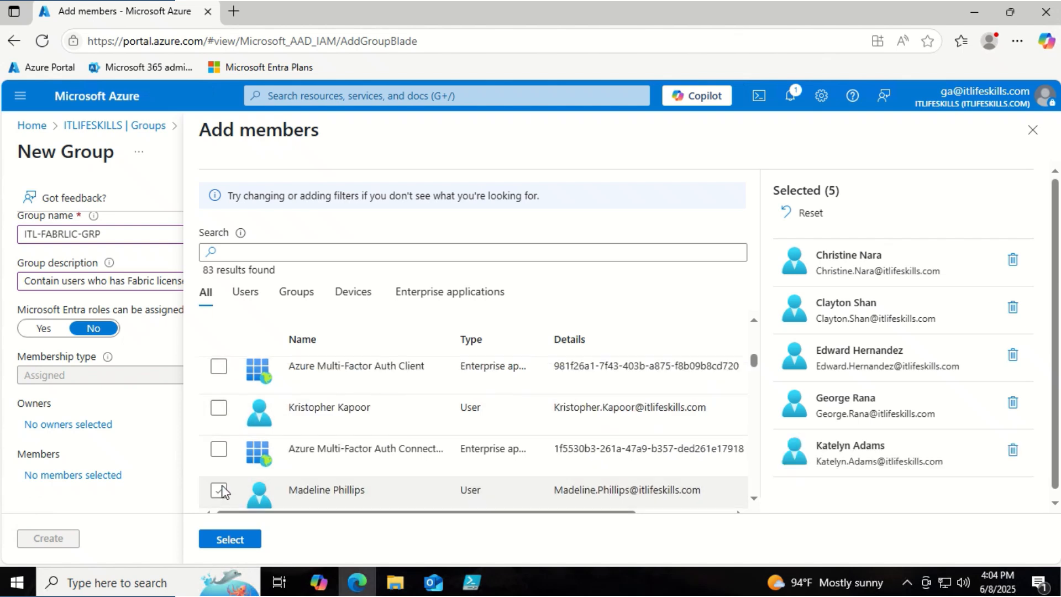
left_click(219, 408)
left_click(218, 490)
scroll(237, 490, "down", 2)
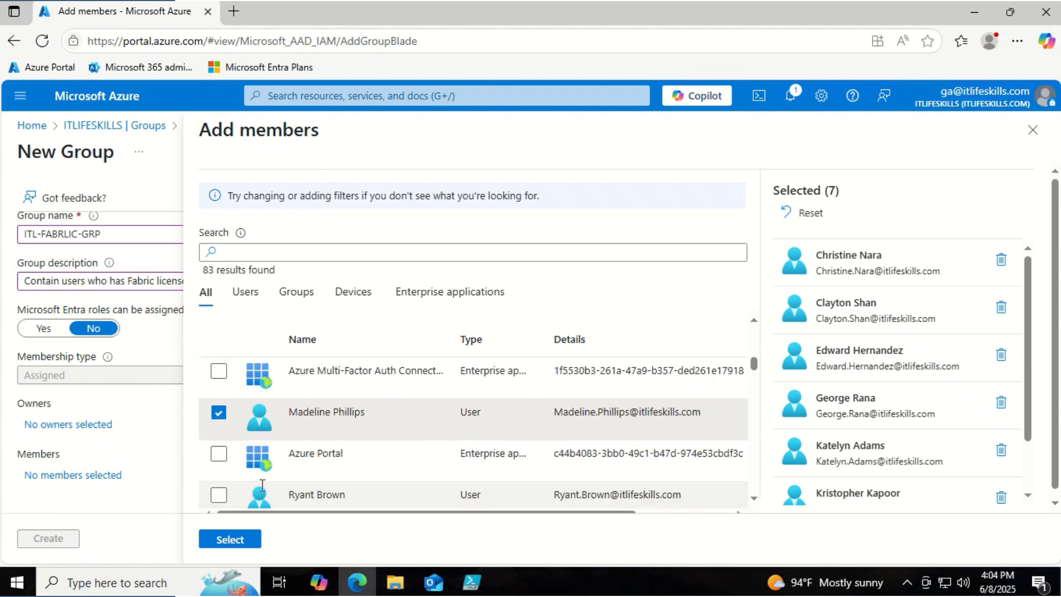
scroll(253, 489, "down", 2)
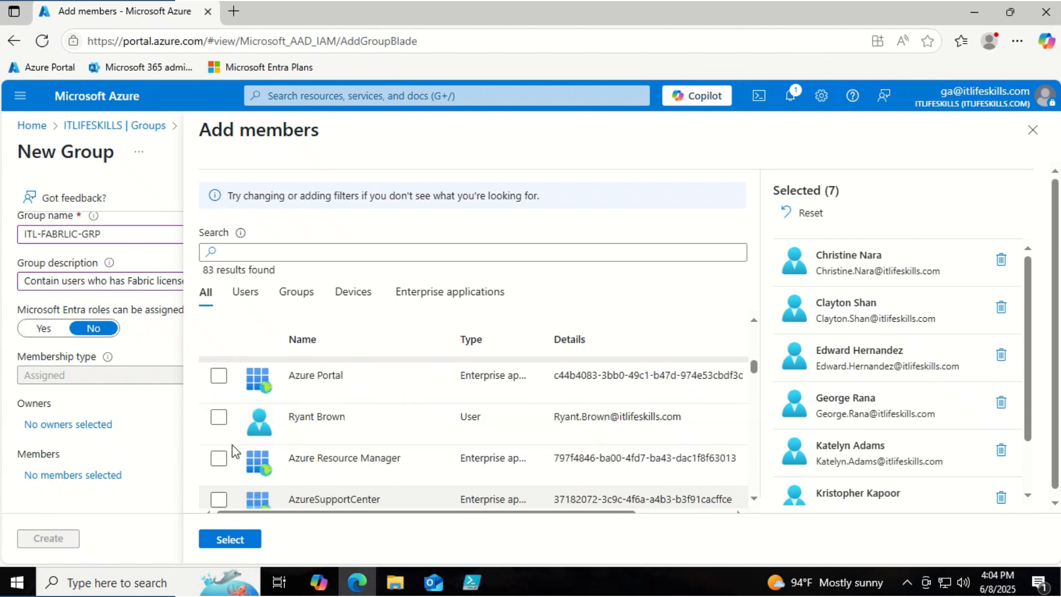
left_click(219, 418)
scroll(433, 473, "down", 10)
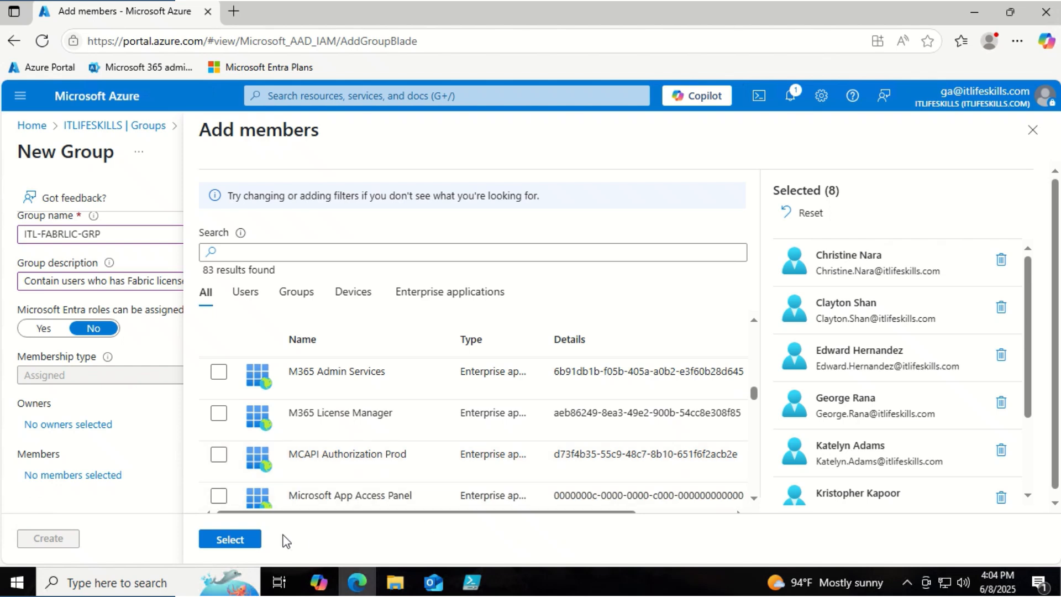
left_click(242, 539)
left_click(58, 538)
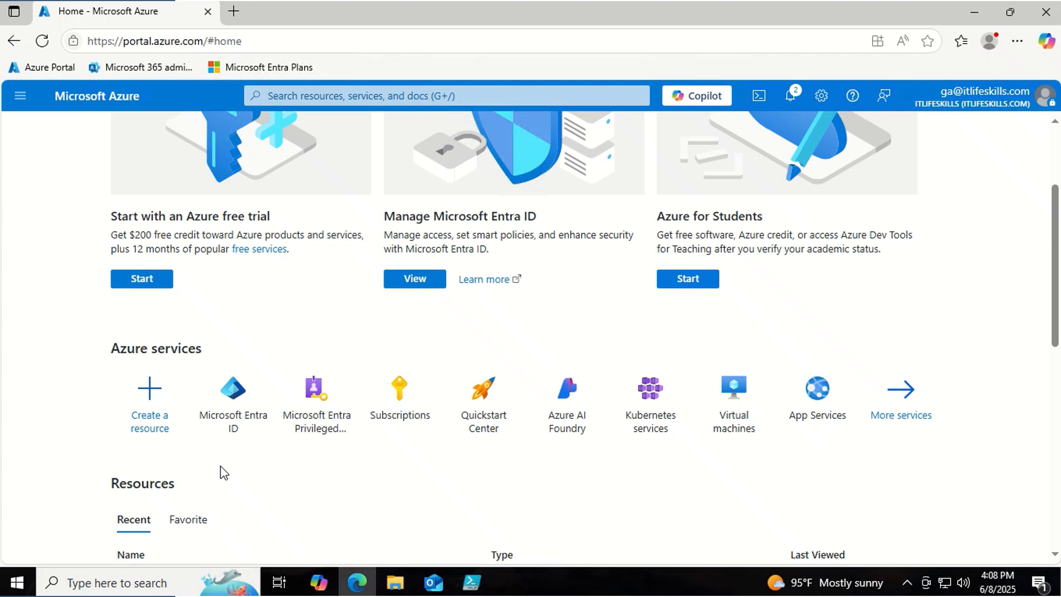
- Go to Microsoft Entra ID > Groups > All groups to list ITL-FABRLIC-GRP and ITL-P2LIC-GRP
left_click(232, 390)
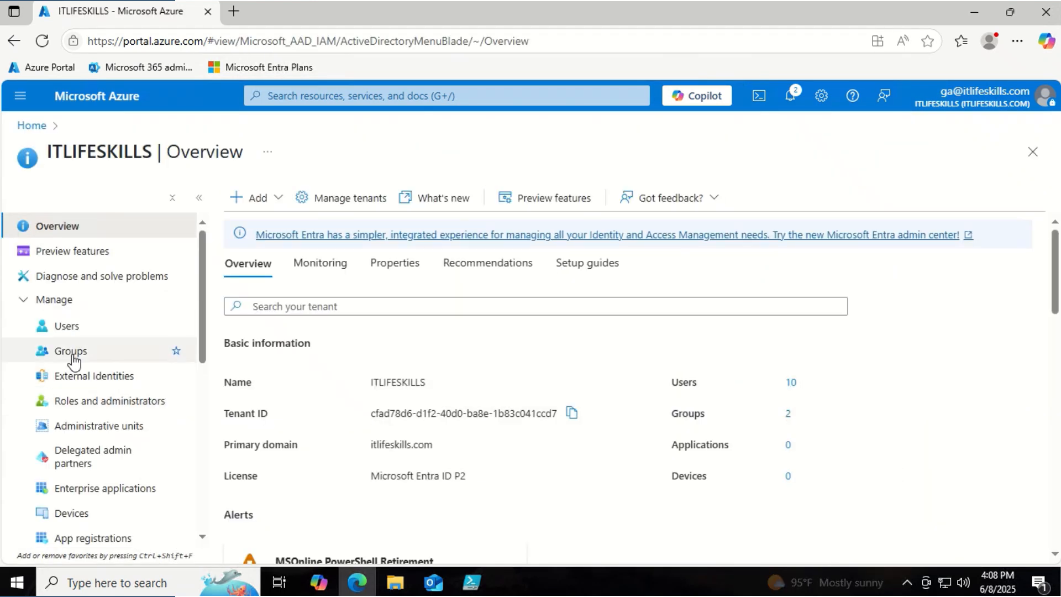
left_click(73, 355)
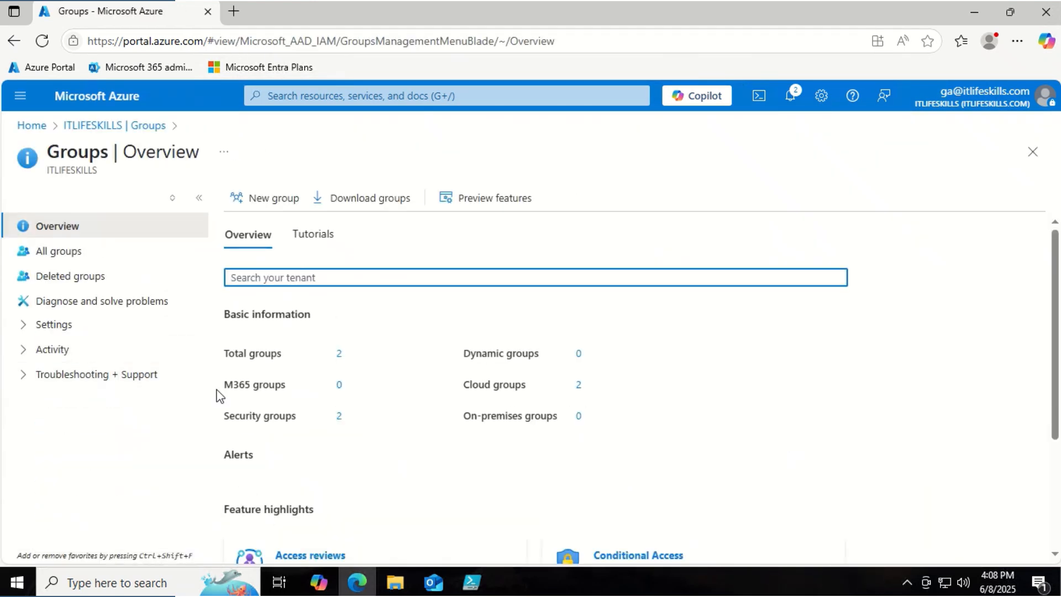
left_click(78, 260)
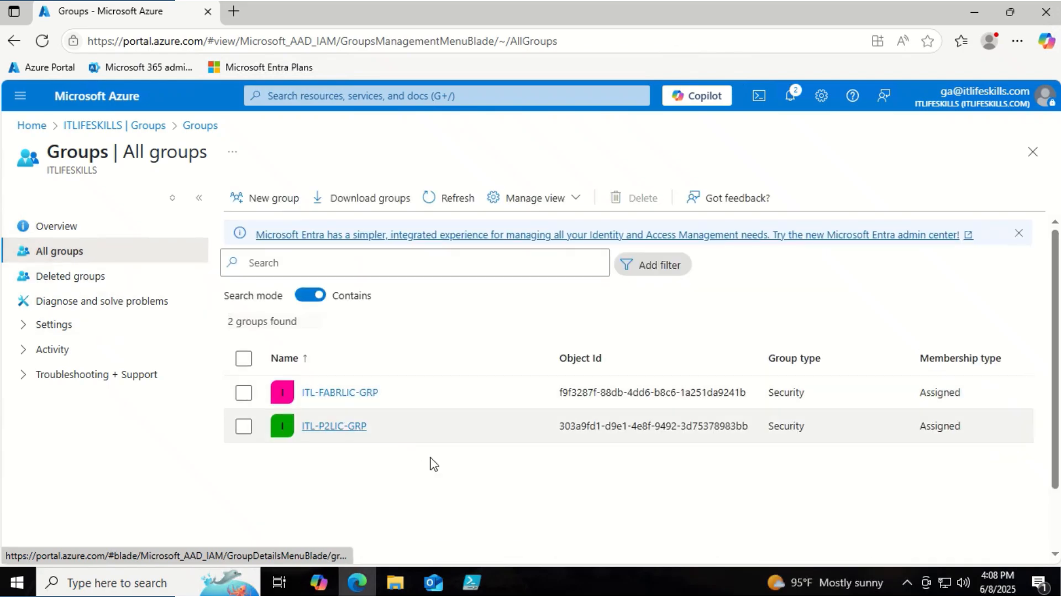
- Check that ITL-FABRLIC-GRP has no licenses, then go to the M365 admin center Licenses page
left_click(356, 393)
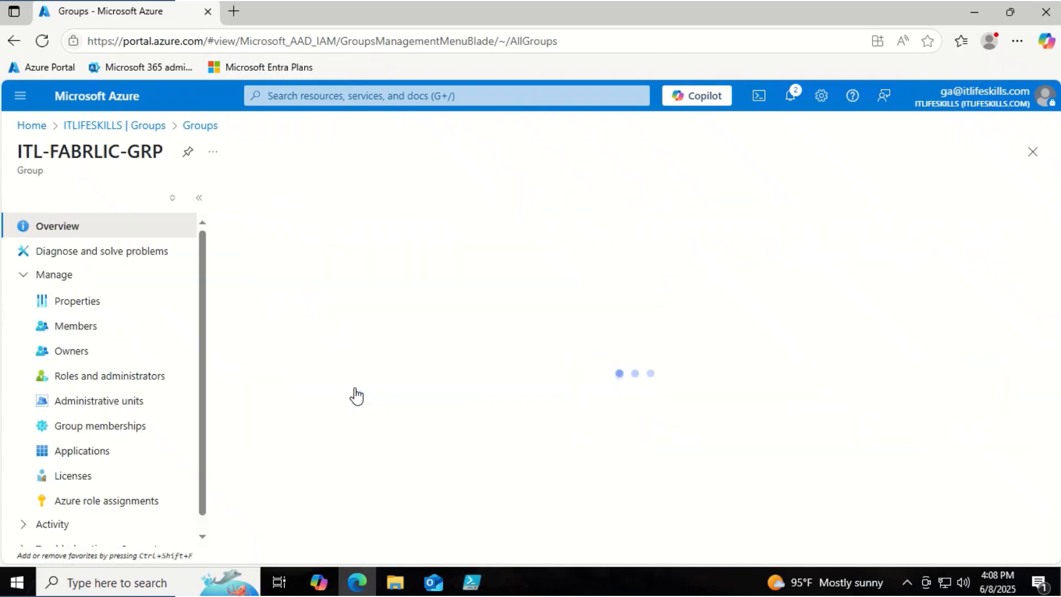
left_click(72, 475)
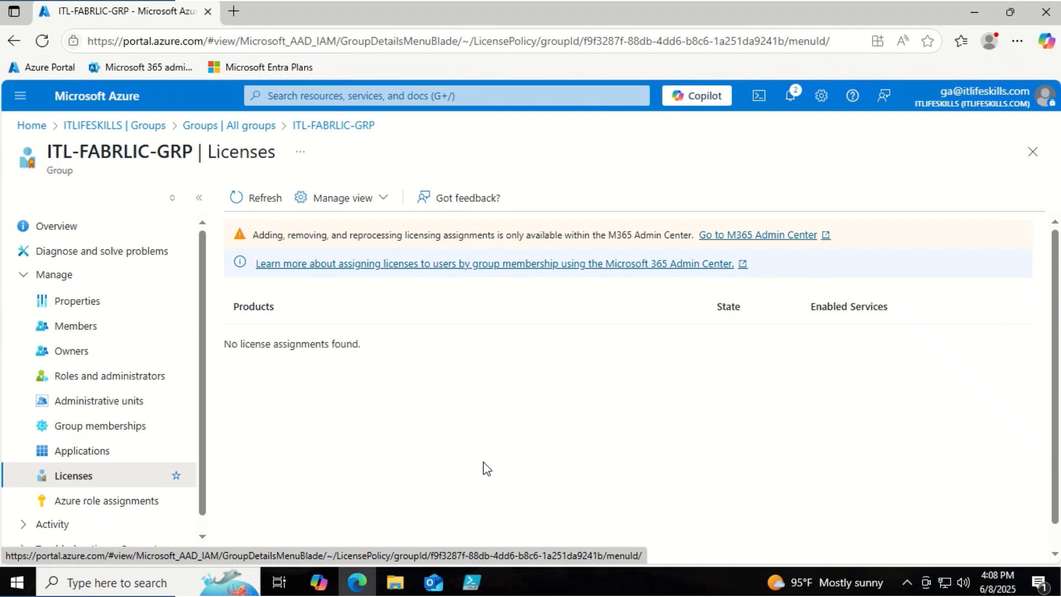
left_click(721, 235)
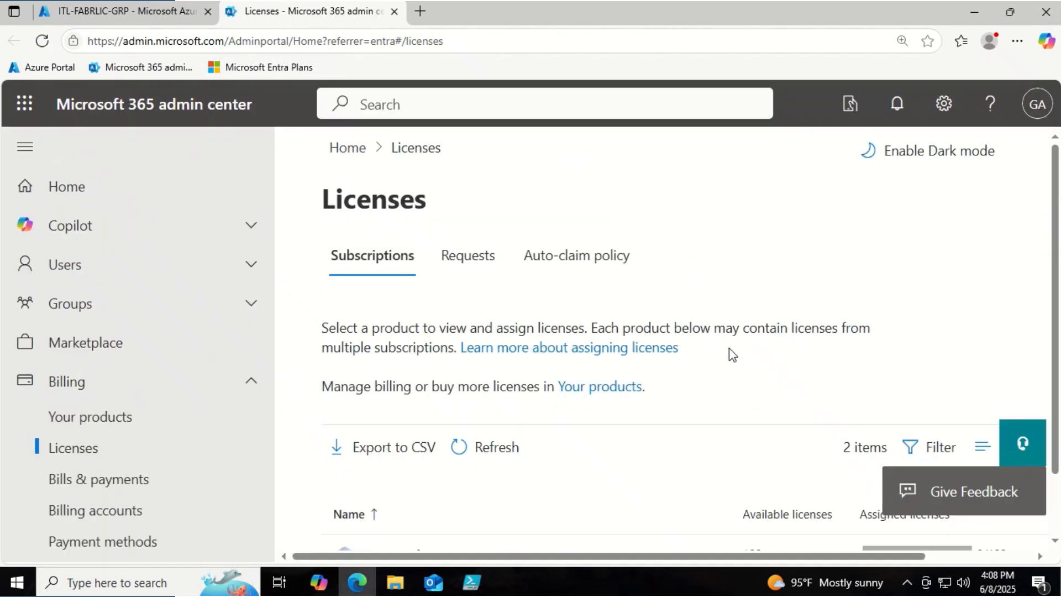
- Assign Microsoft Fabric (Free) to ITL-FABRLIC-GRP via the product's Groups tab
scroll(732, 353, "down", 2)
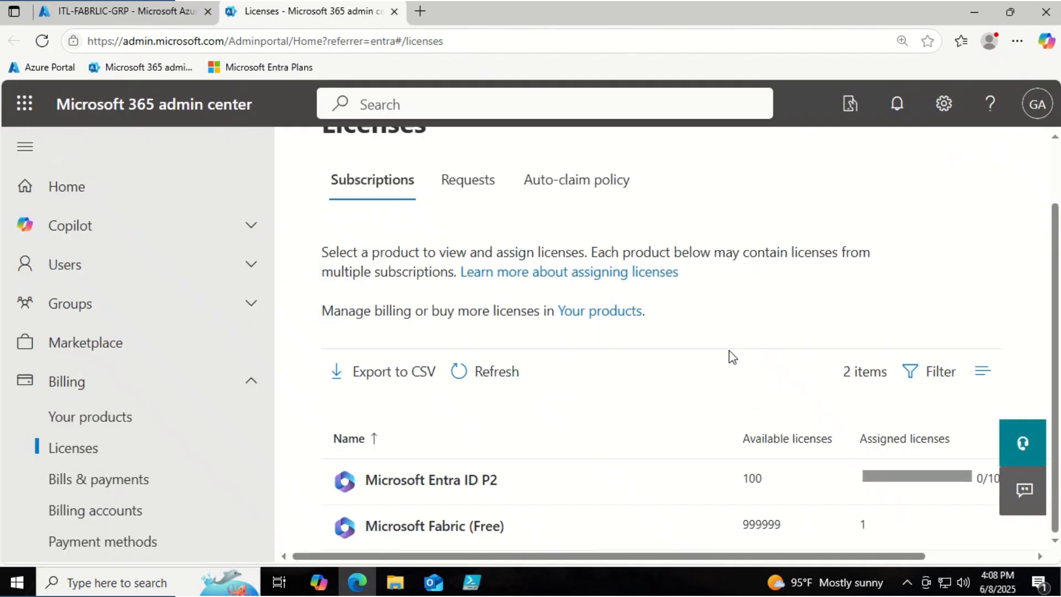
left_click(464, 526)
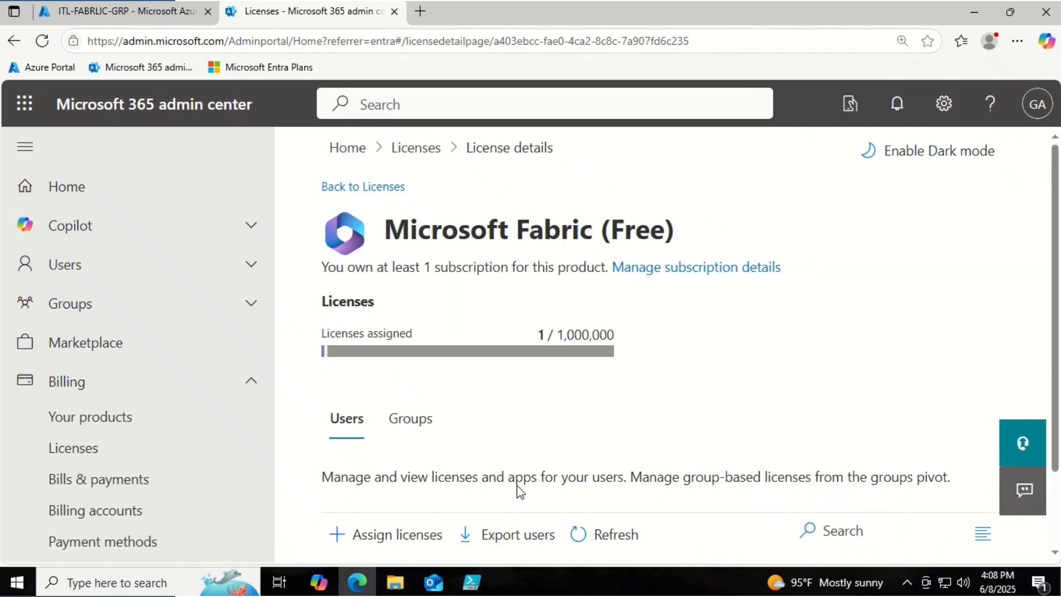
left_click(409, 419)
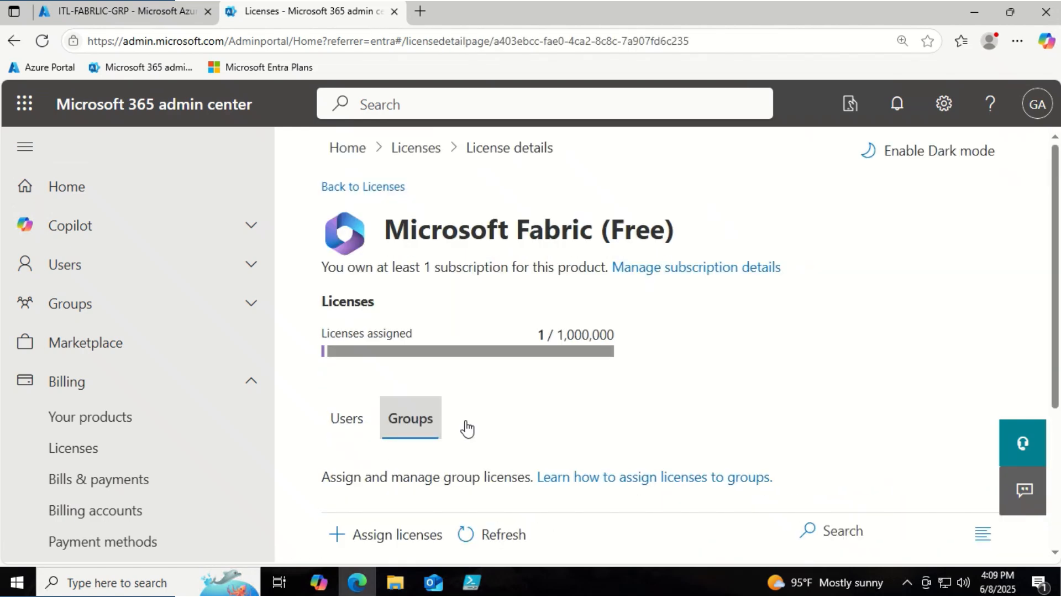
left_click(374, 537)
left_click(623, 313)
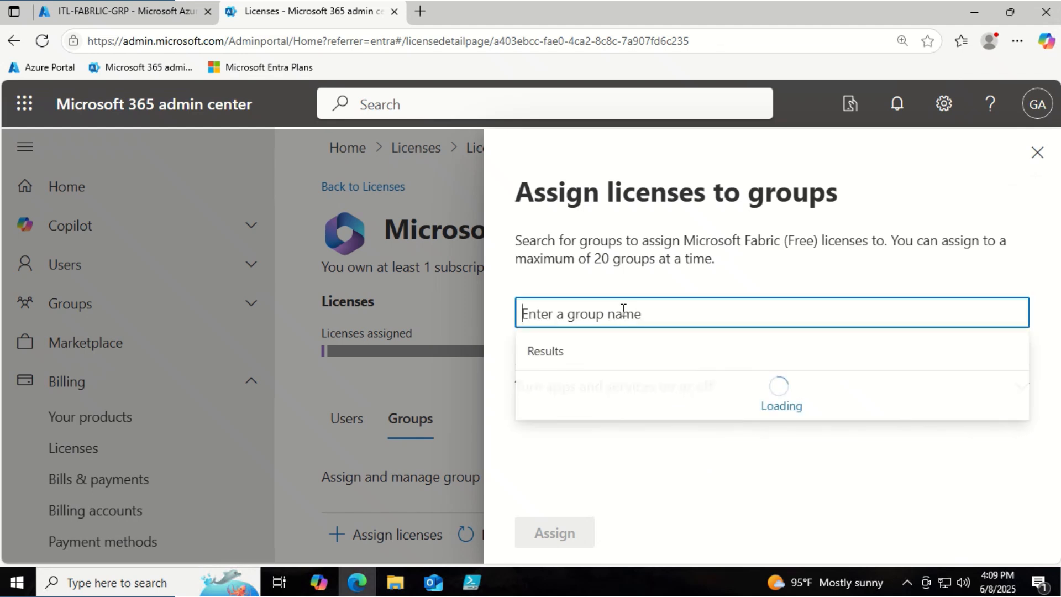
left_click(617, 402)
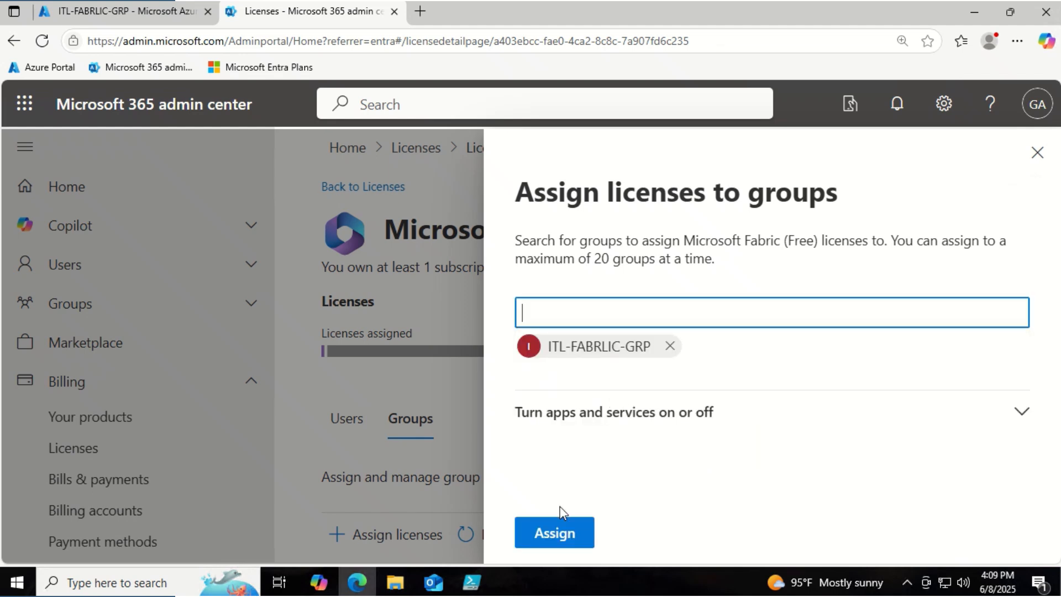
left_click(554, 532)
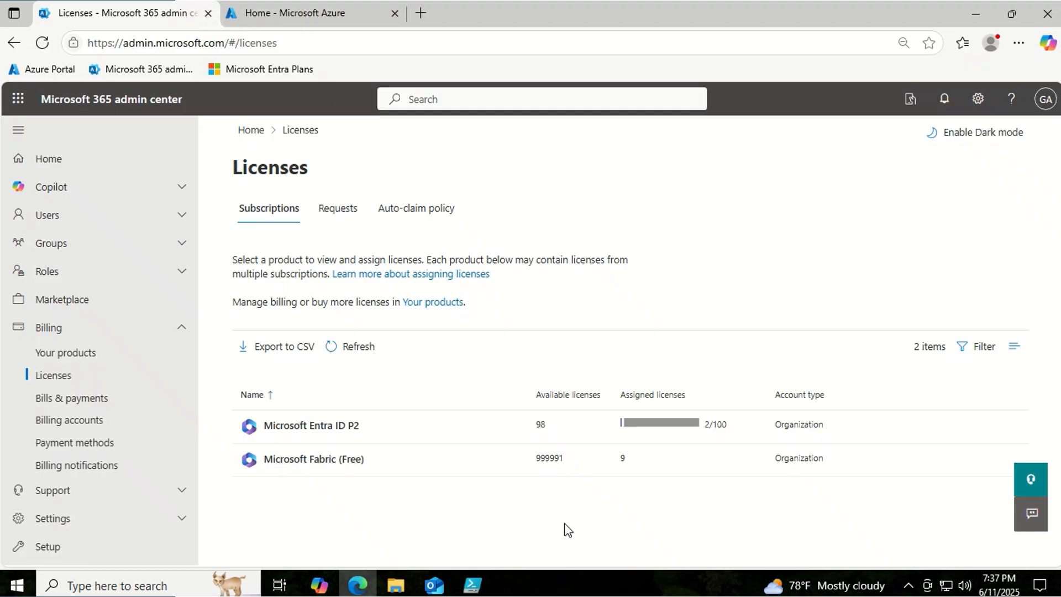
- Open Microsoft Entra ID P2 license details, showing 2 of 100 licenses assigned
left_click(326, 435)
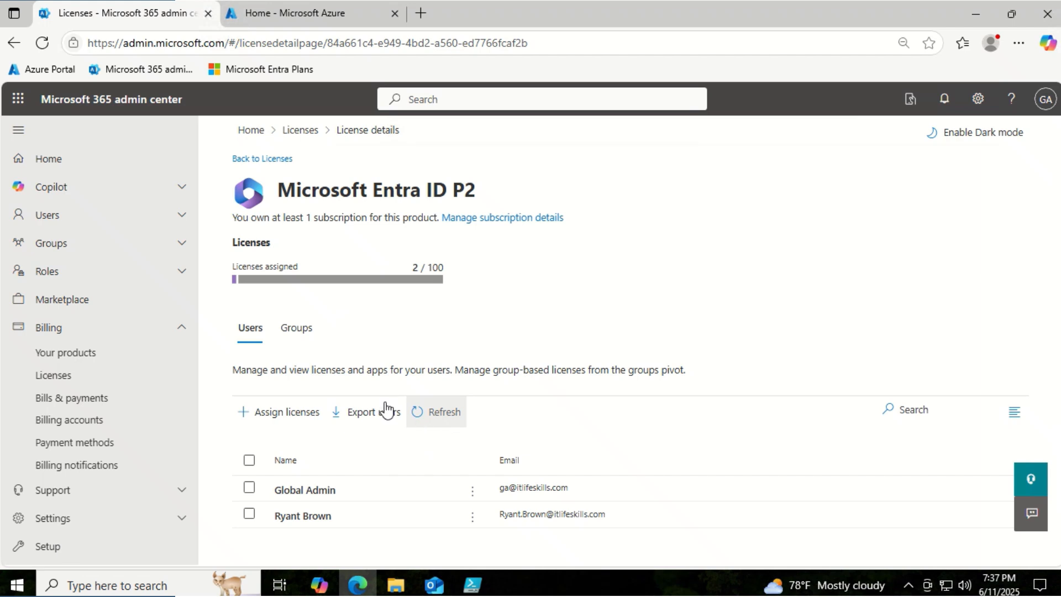
- Assign Microsoft Entra ID P2 to ITL-P2LIC-GRP from the Groups tab and refresh the list
left_click(307, 338)
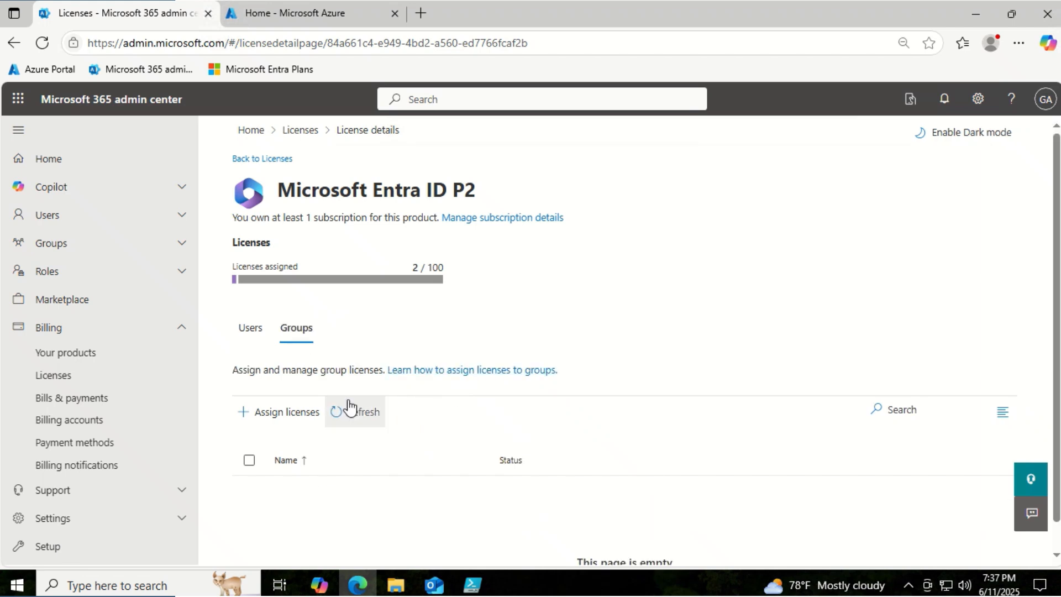
left_click(279, 412)
left_click(734, 251)
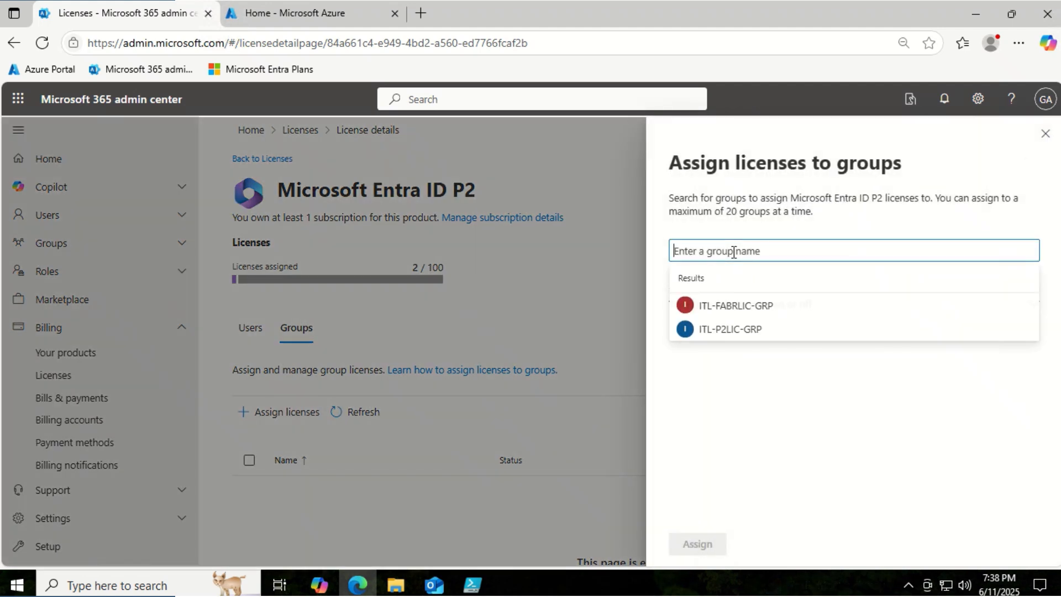
left_click(725, 255)
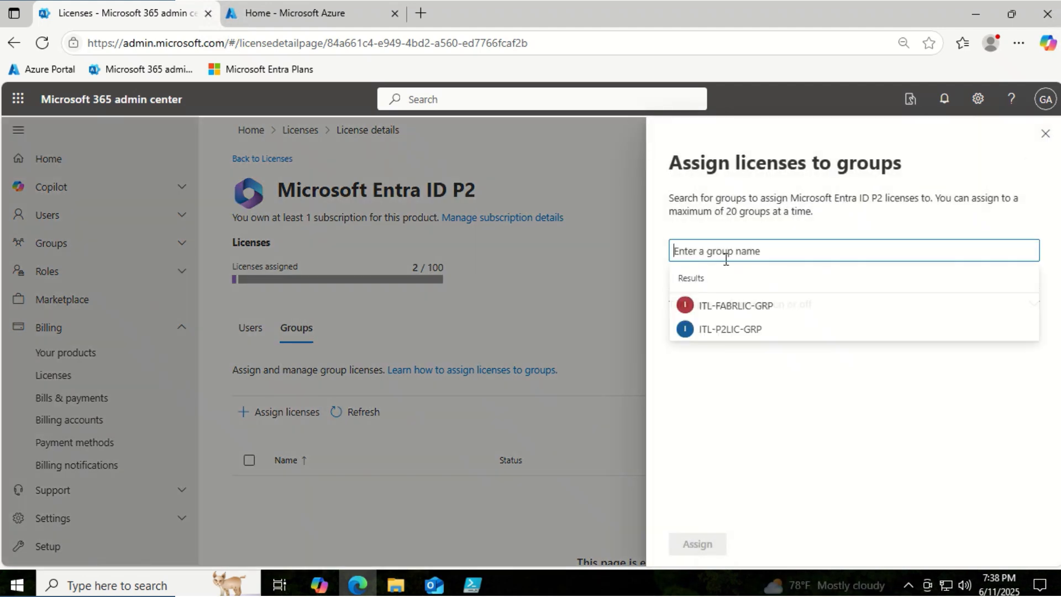
left_click(713, 330)
left_click(698, 545)
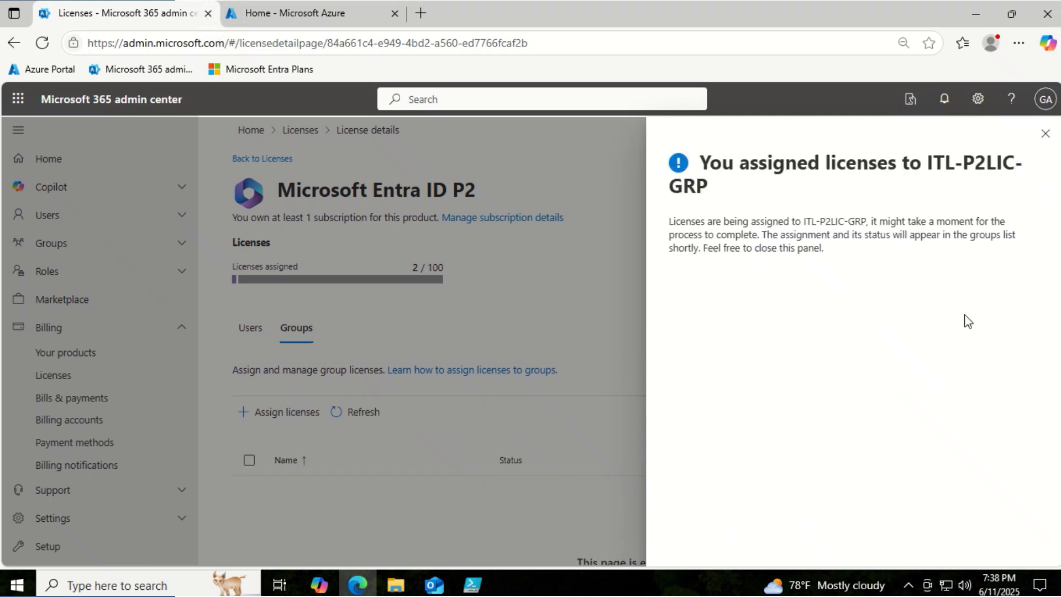
left_click(1044, 133)
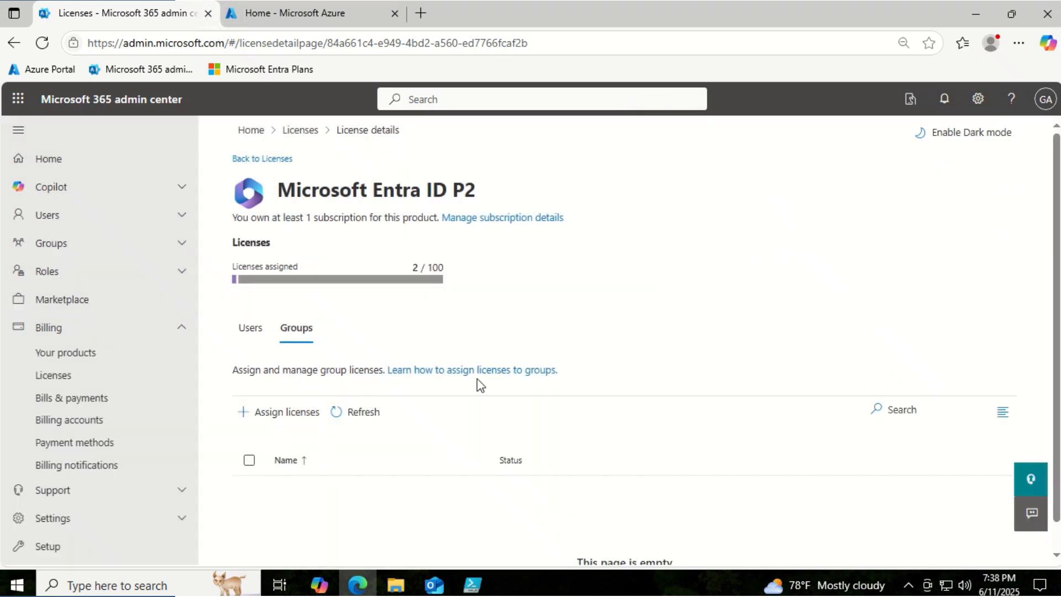
left_click(357, 412)
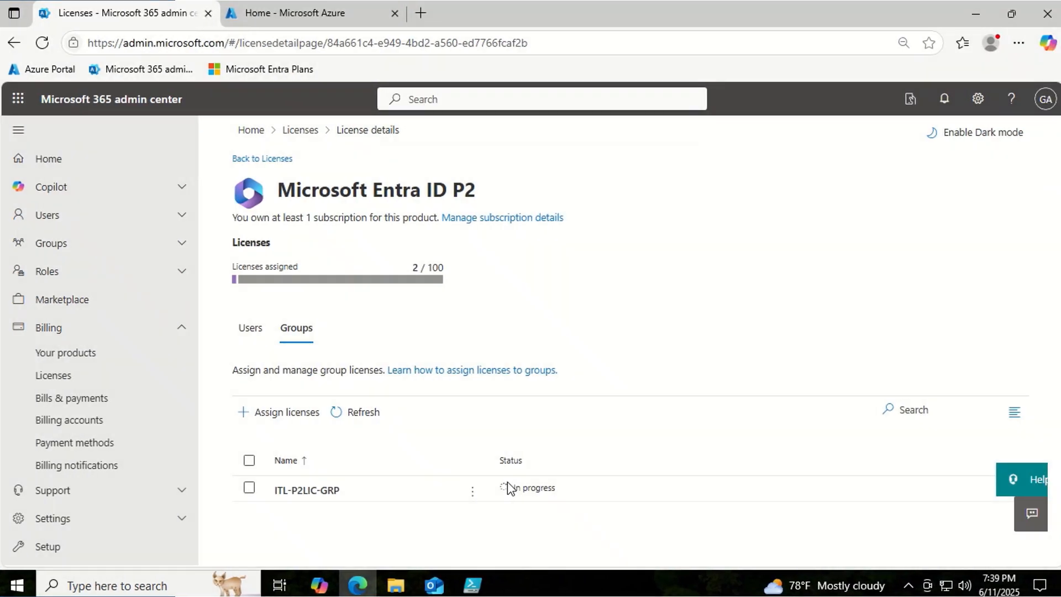
- Return to Licenses: Entra ID P2 shows 2/100 assigned, Fabric (Free) shows 9
left_click(298, 131)
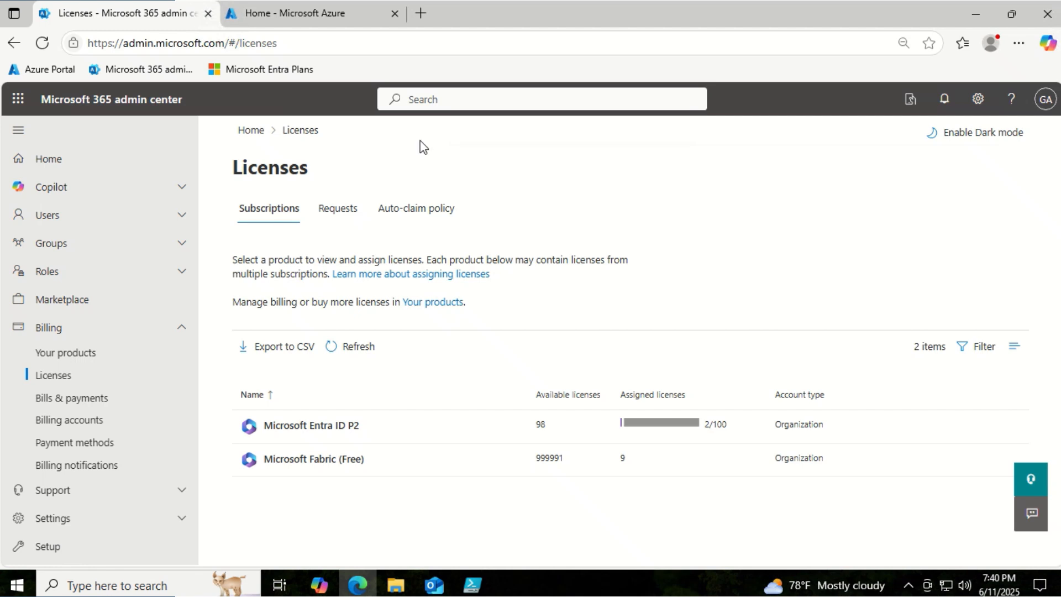
- Open the target user's profile under Entra ID Users, copy their Object ID, and minimize Edge
left_click(318, 13)
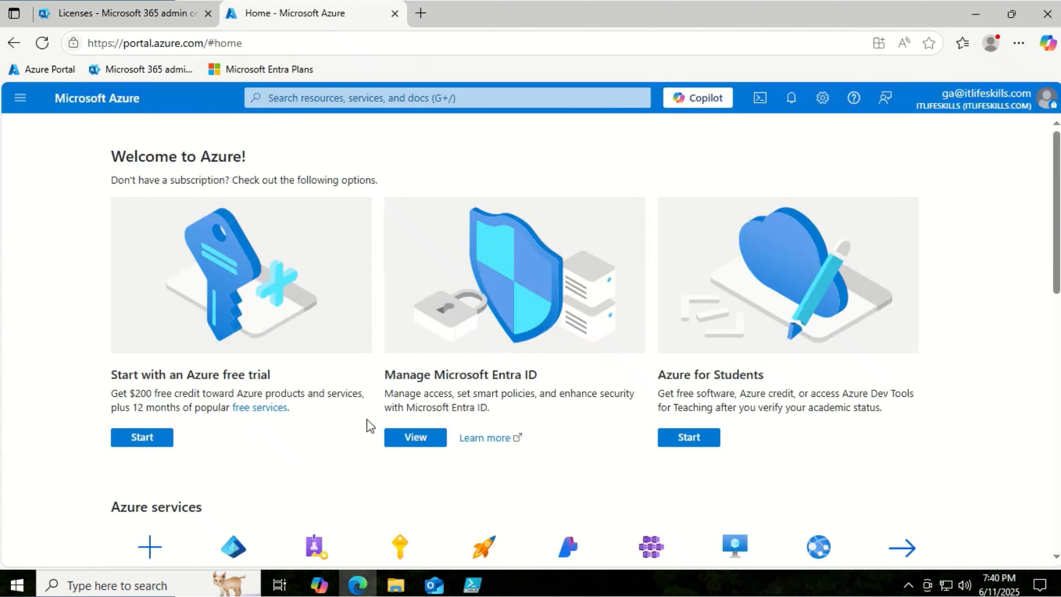
scroll(367, 426, "down", 1)
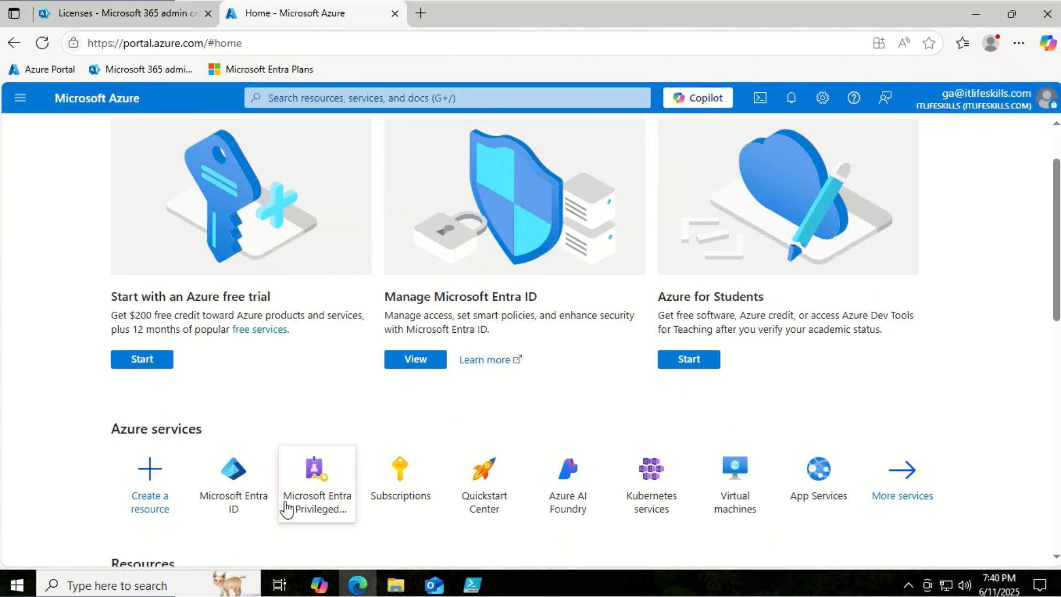
left_click(234, 491)
left_click(67, 330)
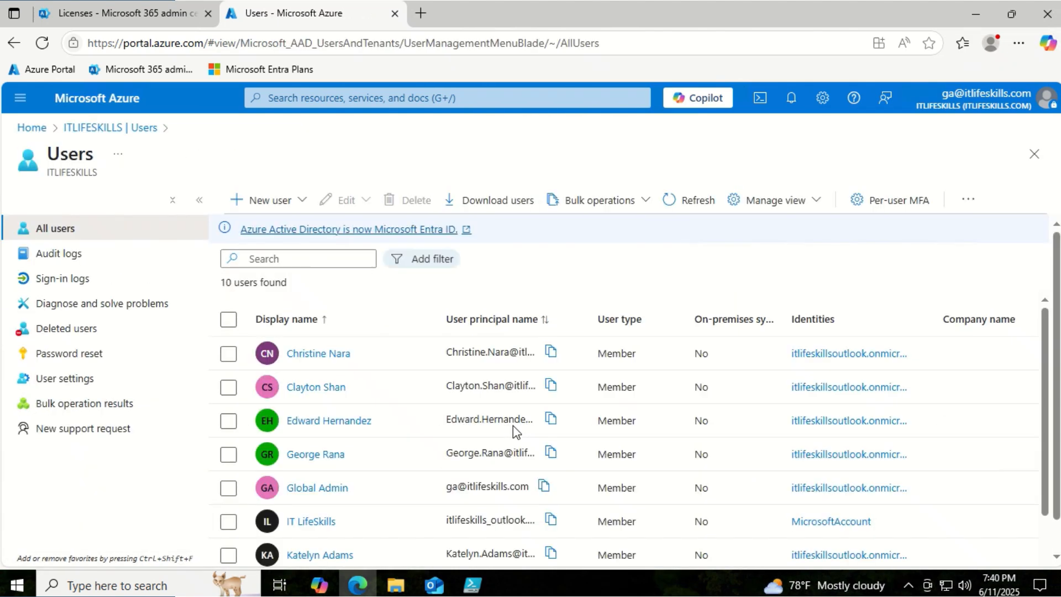
scroll(512, 426, "down", 2)
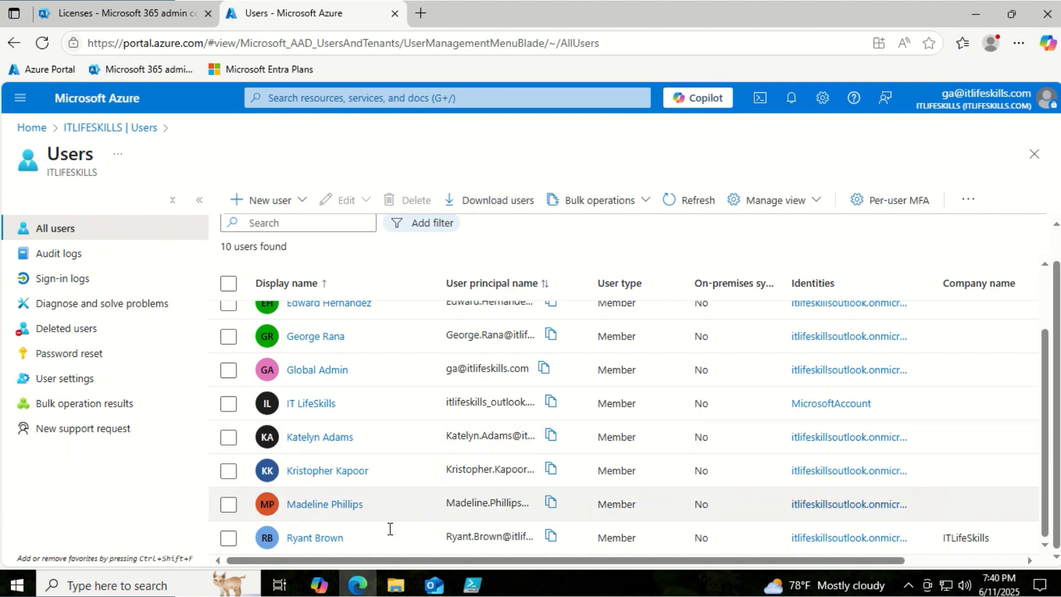
left_click(323, 539)
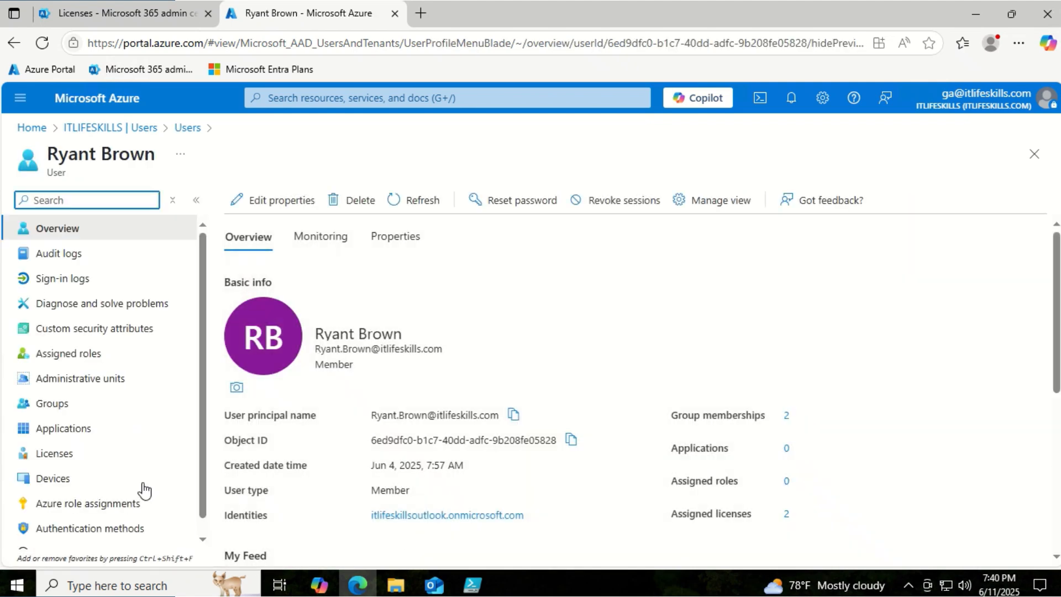
left_click(49, 453)
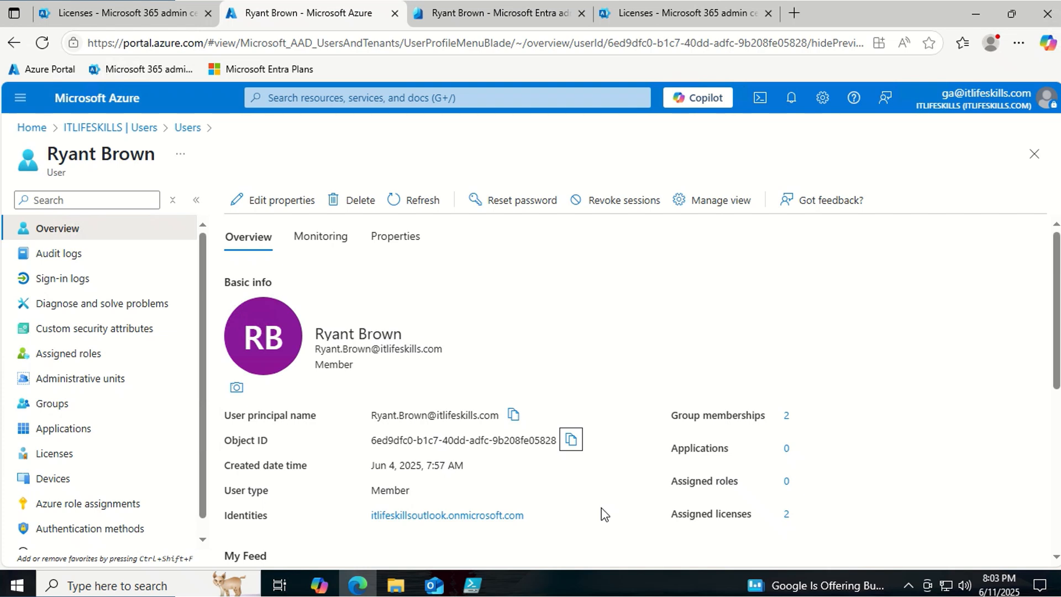
left_click(571, 440)
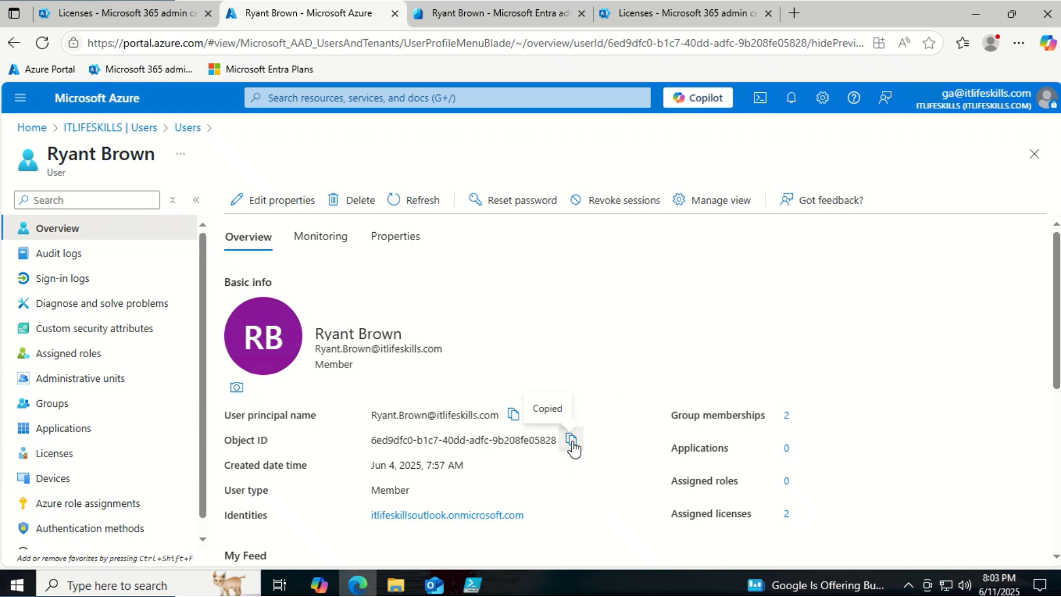
left_click(979, 17)
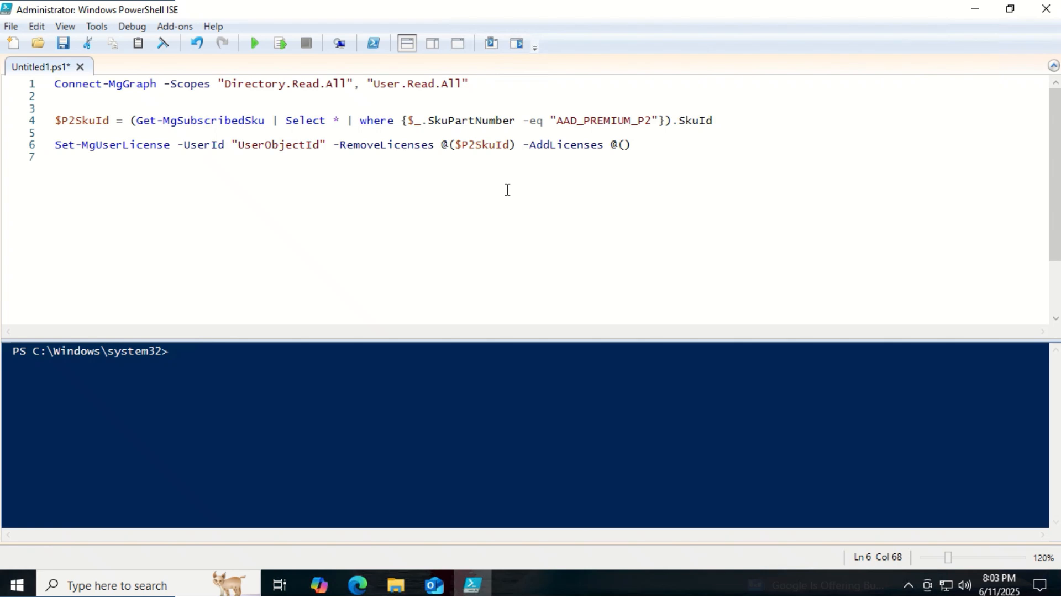
- Paste the user's object ID over UserObjectId, then run Connect-MgGraph and the P2 SKU lookup
double_click(287, 145)
key("ctrl+v")
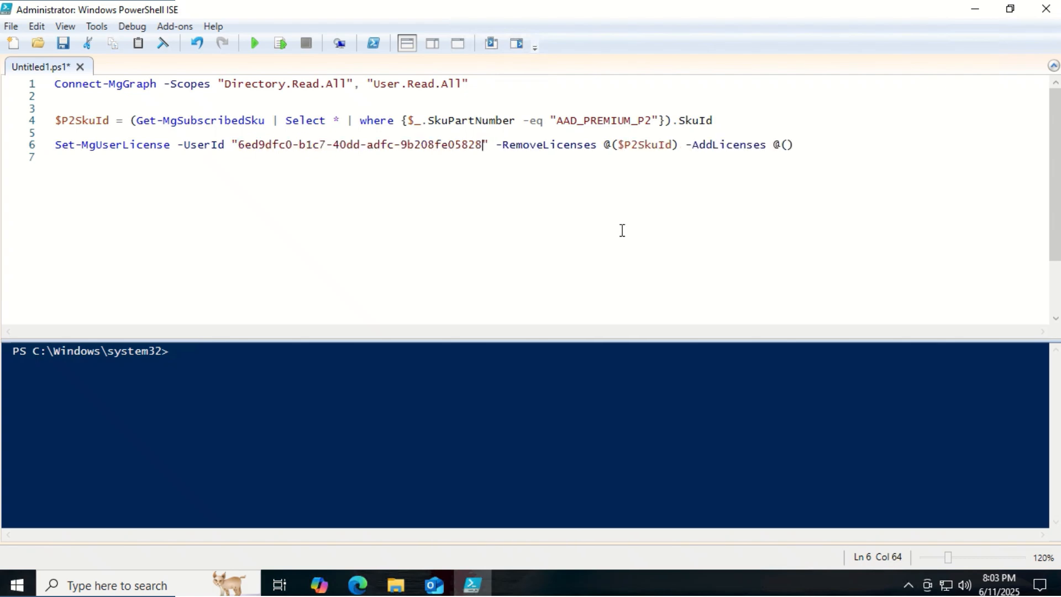
left_click(486, 86)
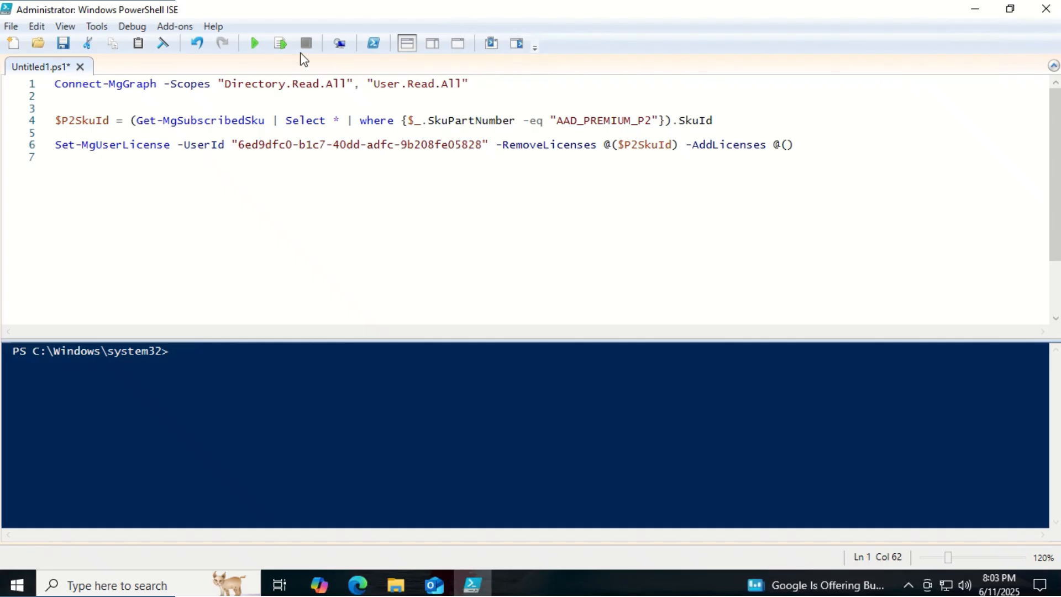
left_click(282, 44)
left_click(719, 121)
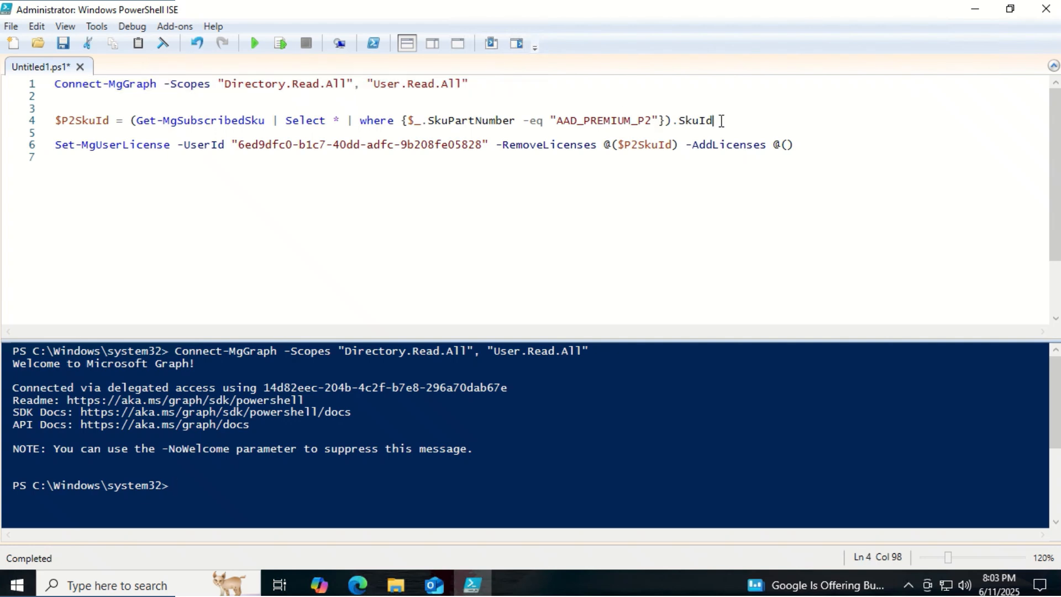
left_click(282, 44)
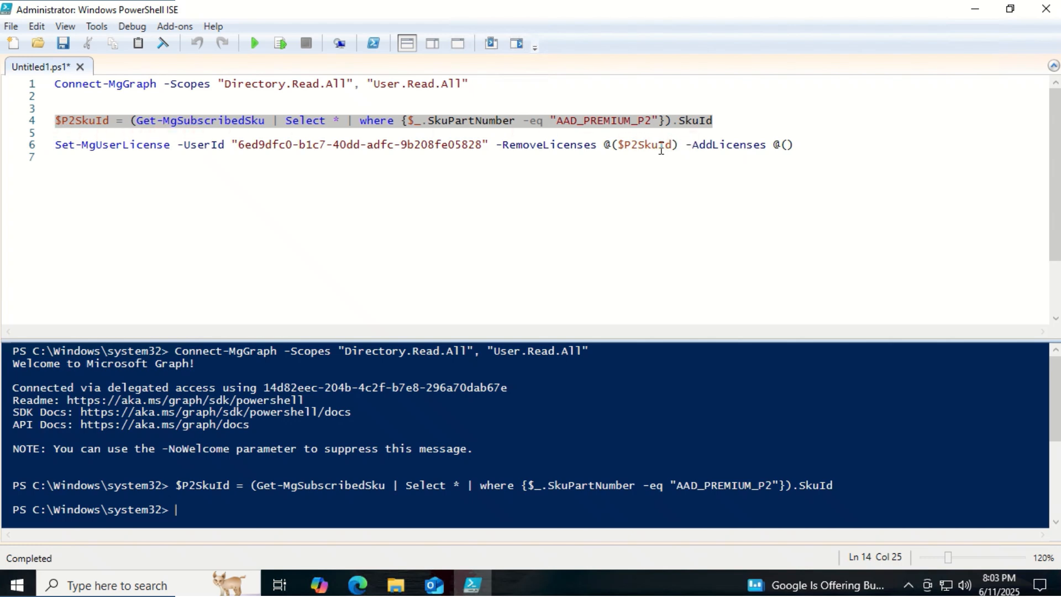
- Run Set-MgUserLicense to remove the user's AAD_PREMIUM_P2 license and check their remaining licenses
left_click(795, 145)
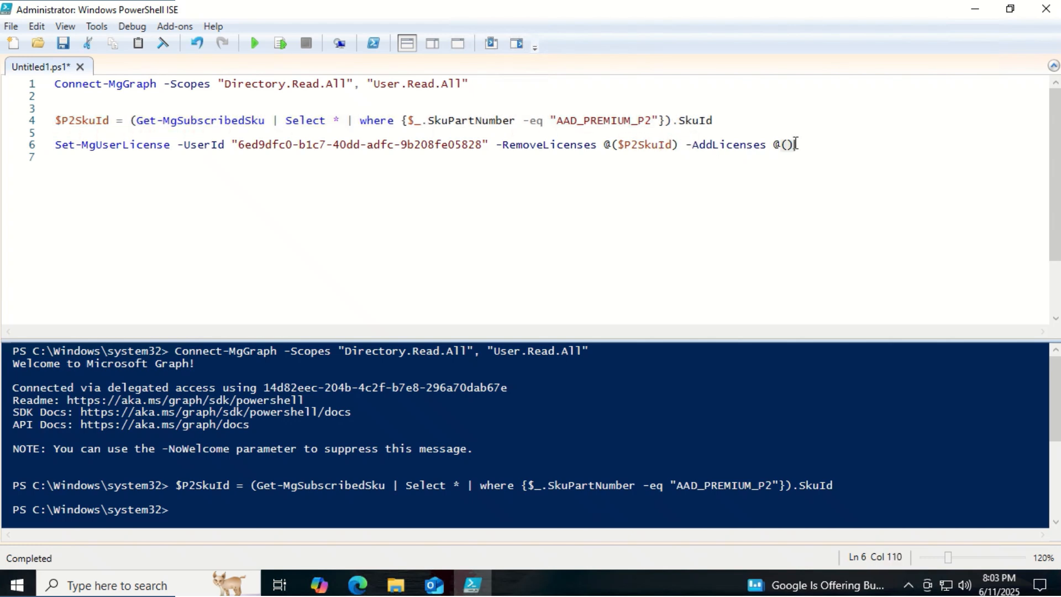
left_click(282, 44)
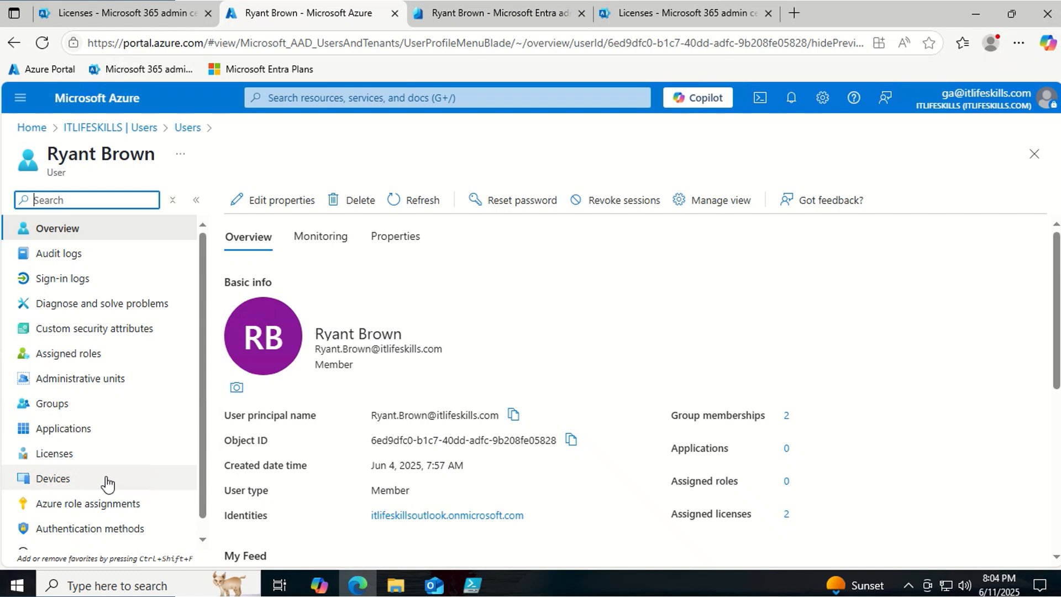
left_click(65, 459)
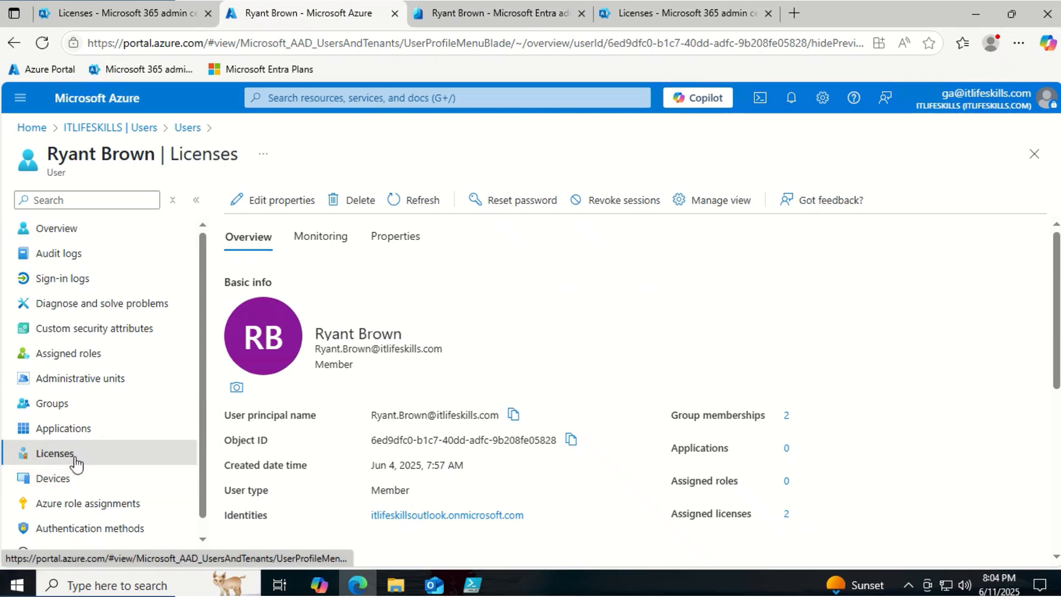